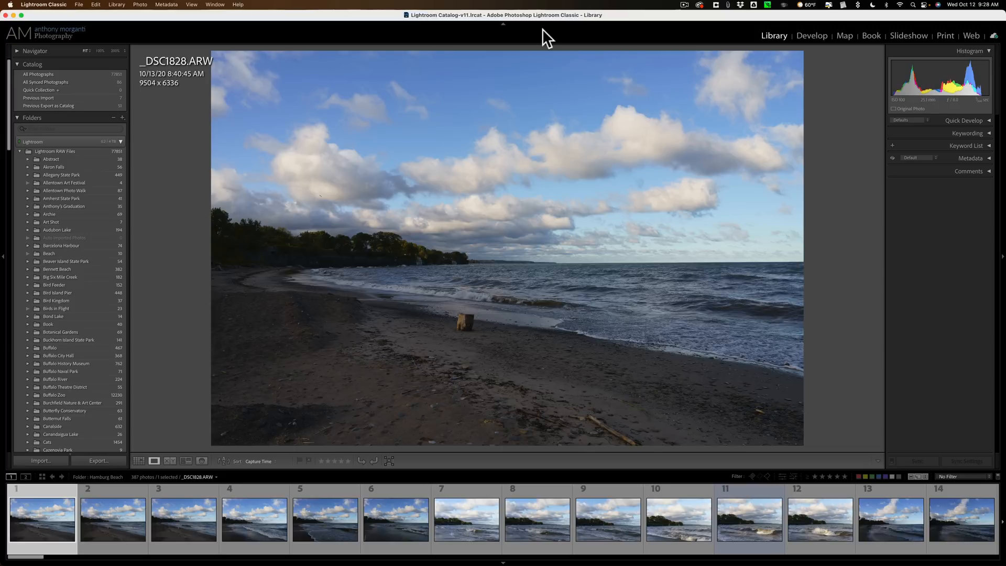
- Enlarge the filmstrip so its thumbnails appear bigger
scroll(514, 499, "down", 10)
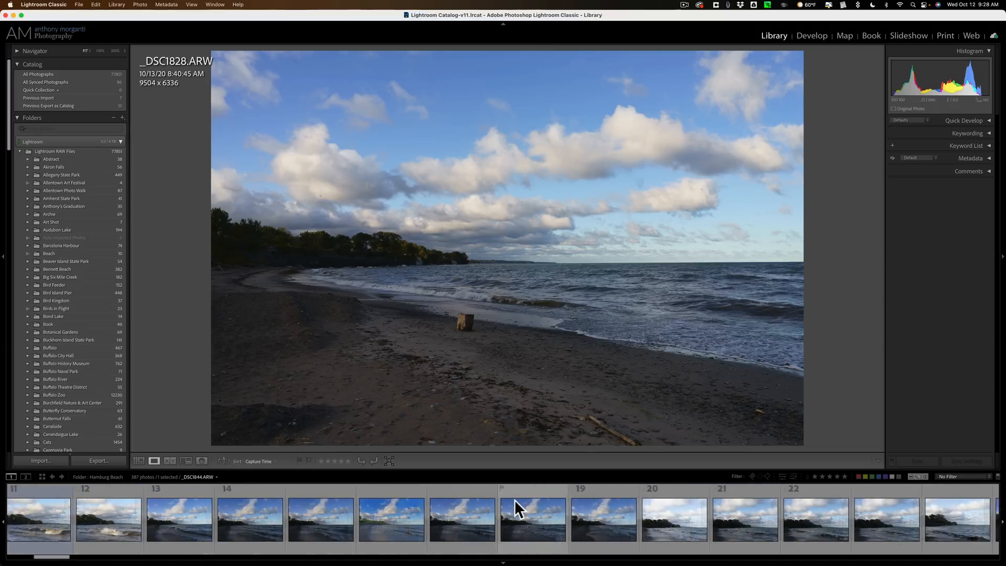
scroll(514, 499, "up", 10)
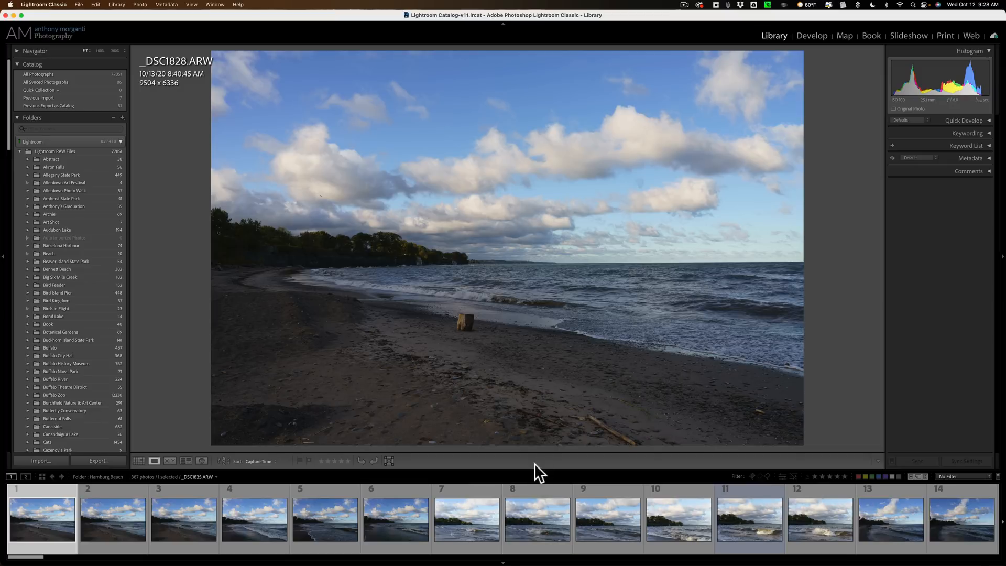
left_click_drag(533, 467, 537, 444)
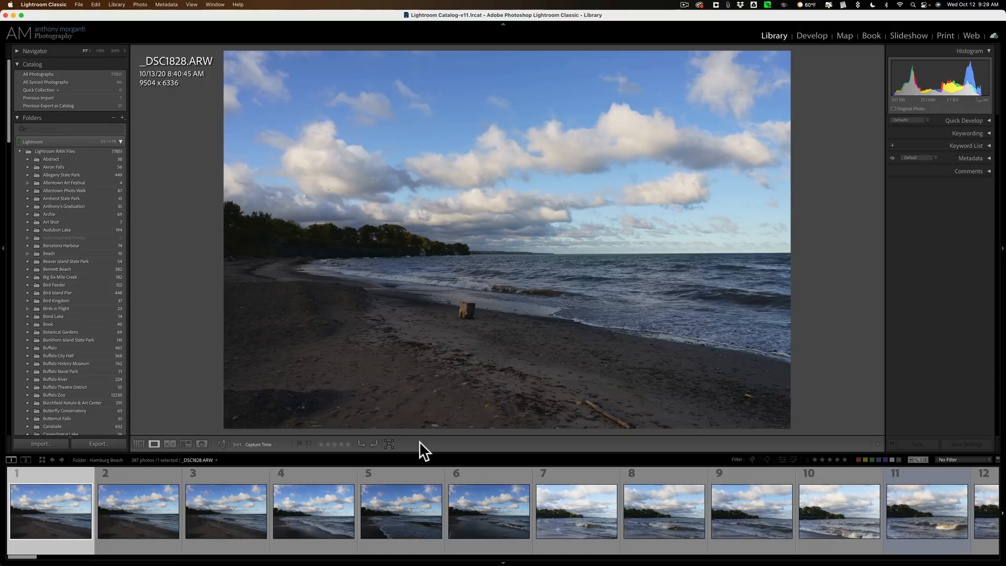
- Flag the first photo as a pick and the second photo as rejected
key("p")
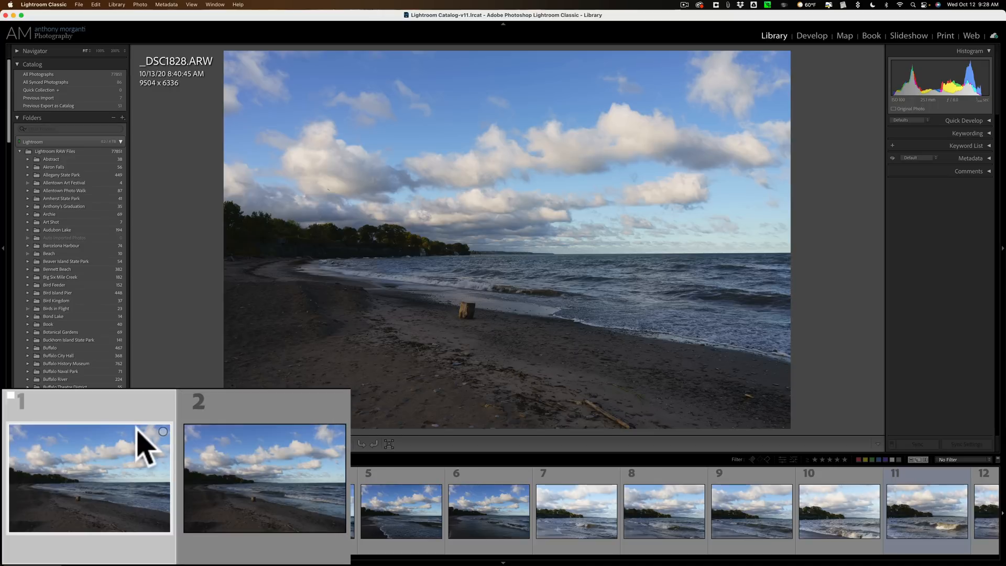
left_click(265, 448)
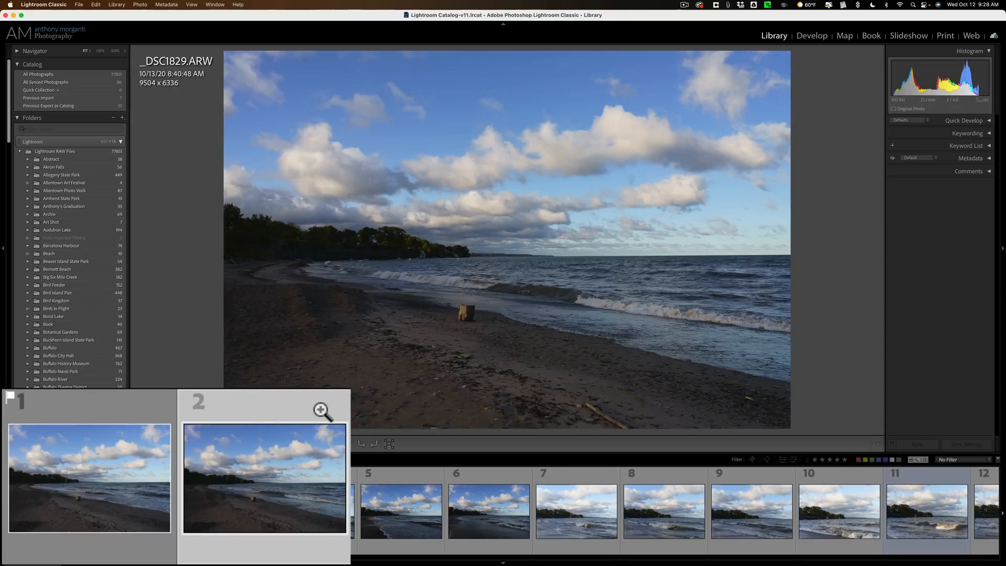
key("x")
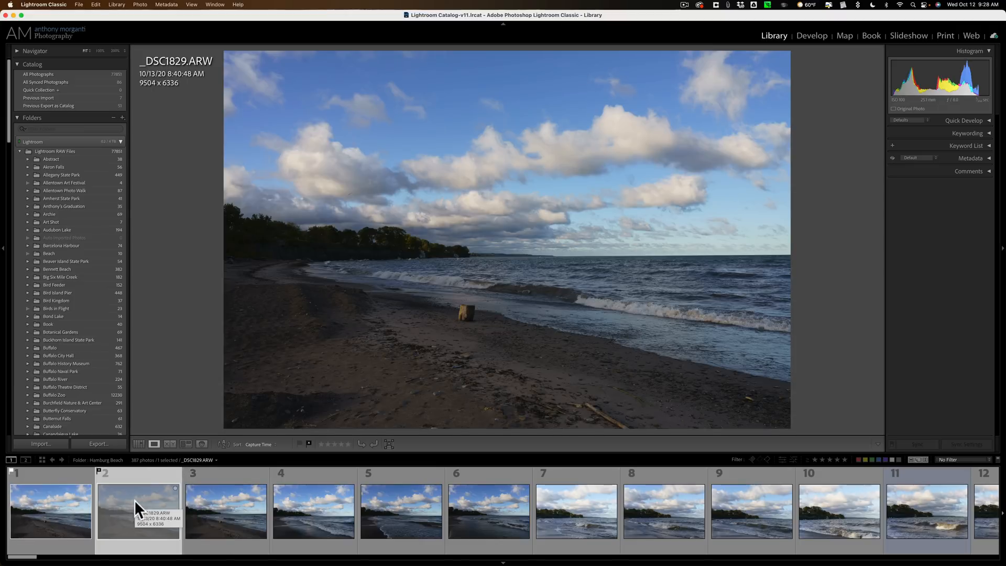
- Select the first photo and turn on Auto Advance
left_click(51, 496)
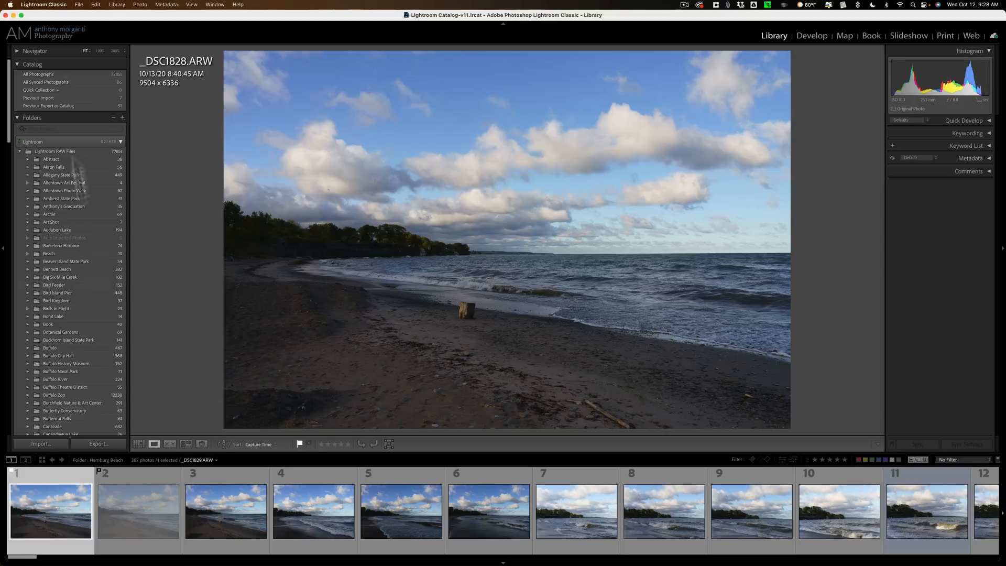
left_click(138, 5)
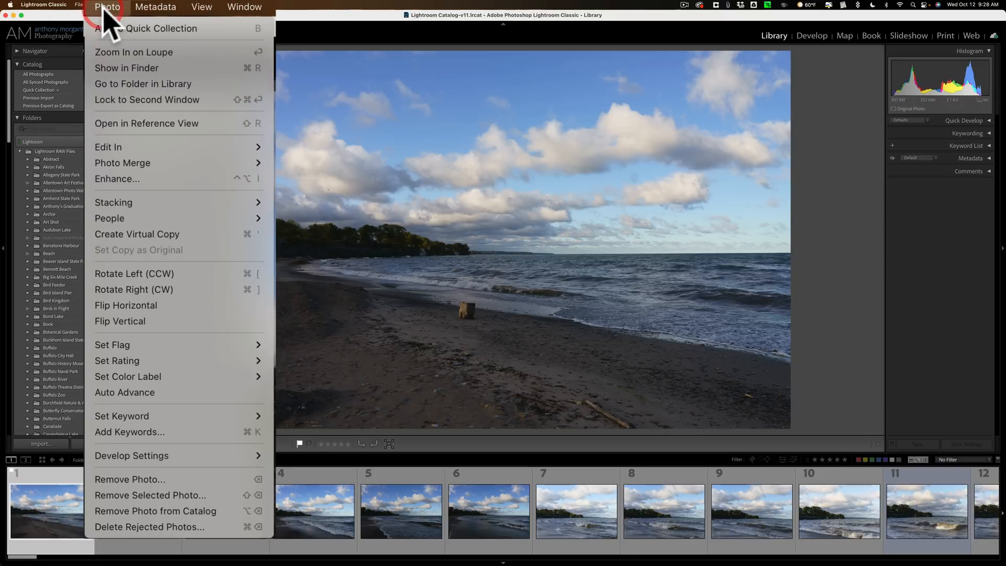
left_click(210, 388)
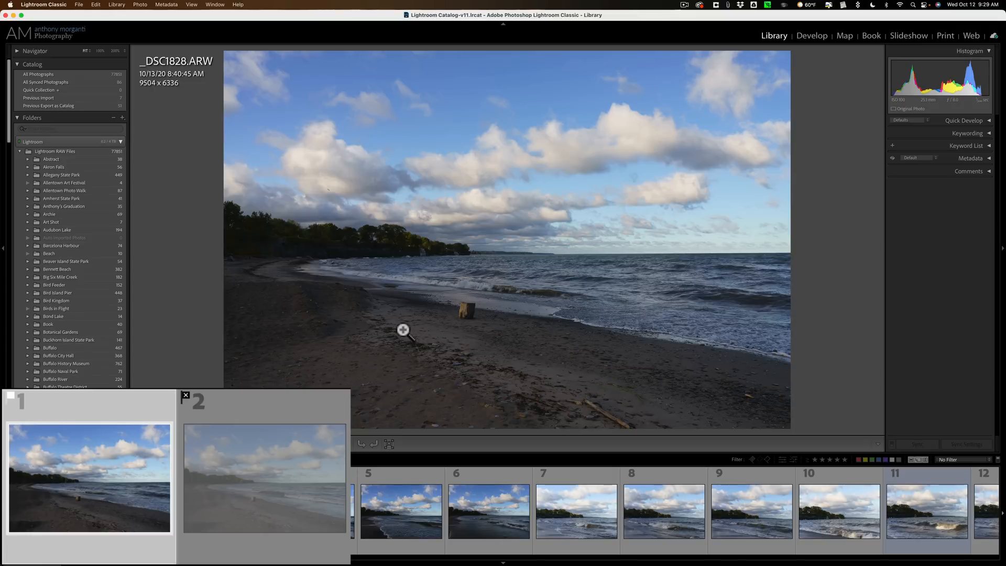
- Remove the flags from the first and second photos
key("u")
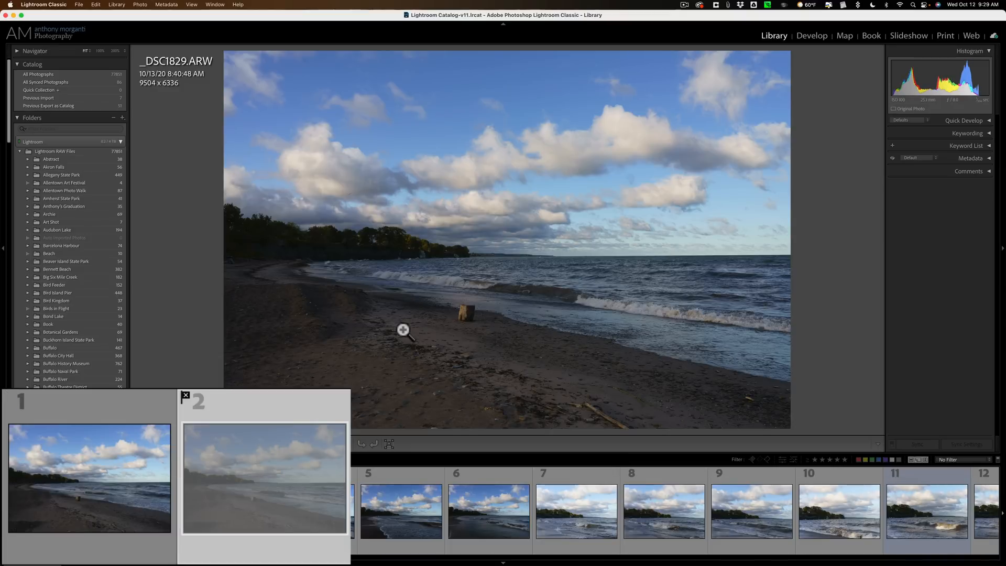
key("u")
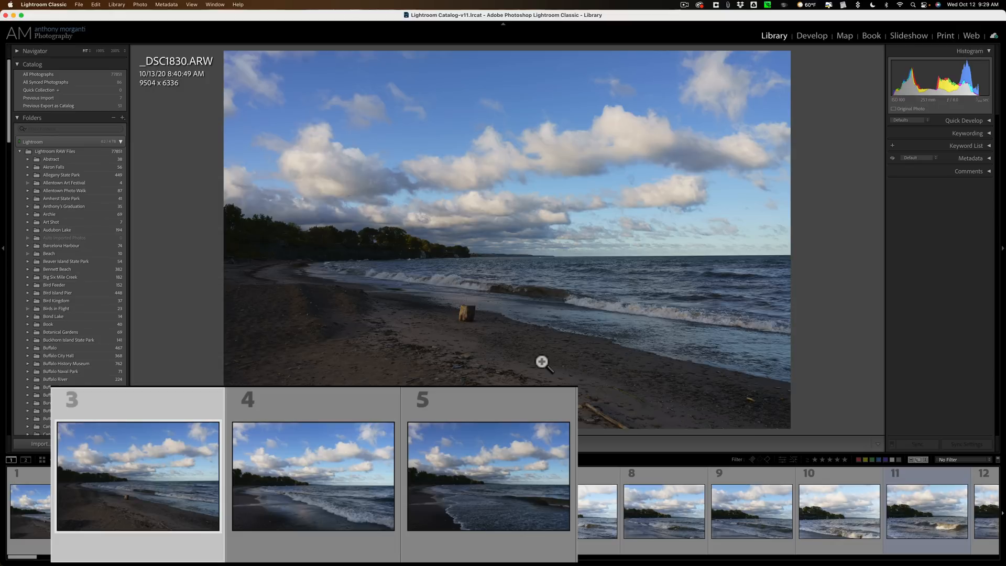
- Rate the third photo three stars, then reselect it and clear its rating
key("3")
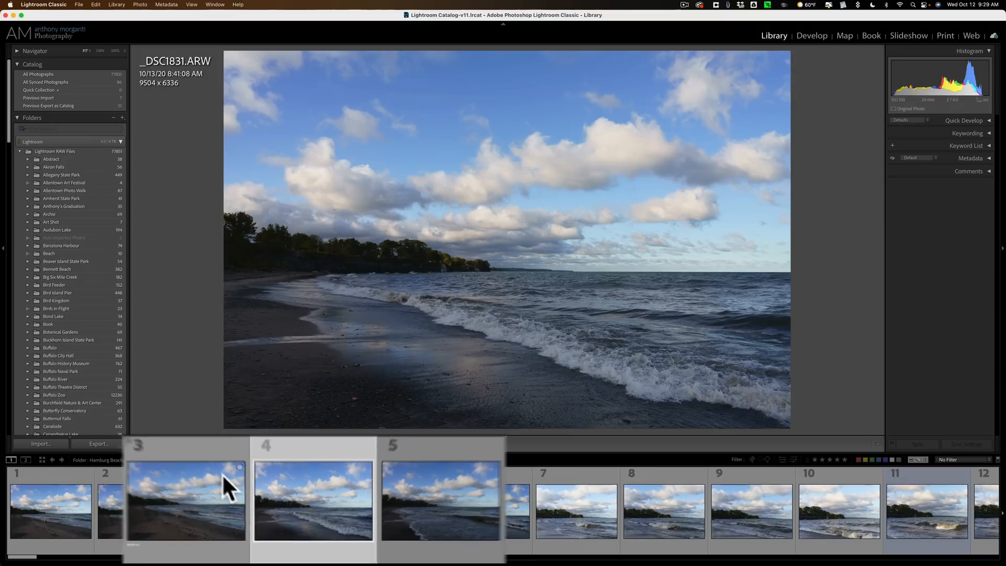
left_click(244, 493)
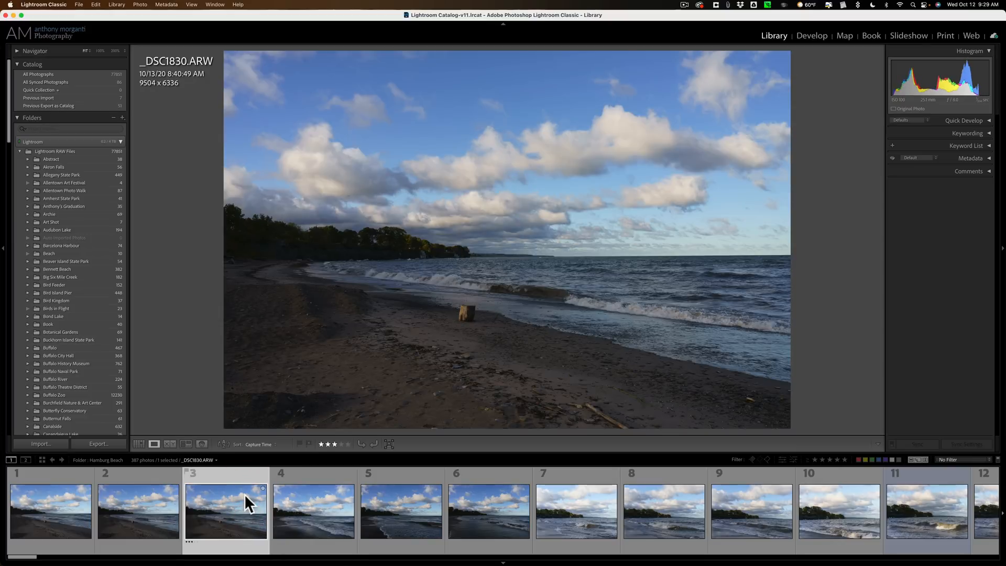
key("0")
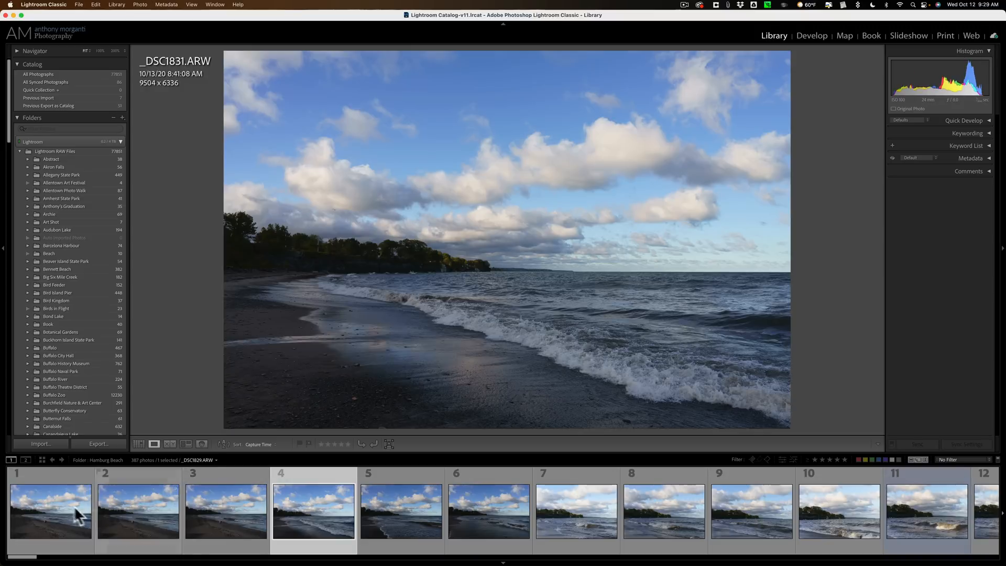
- Select the first photo and turn off Auto Advance
left_click(70, 505)
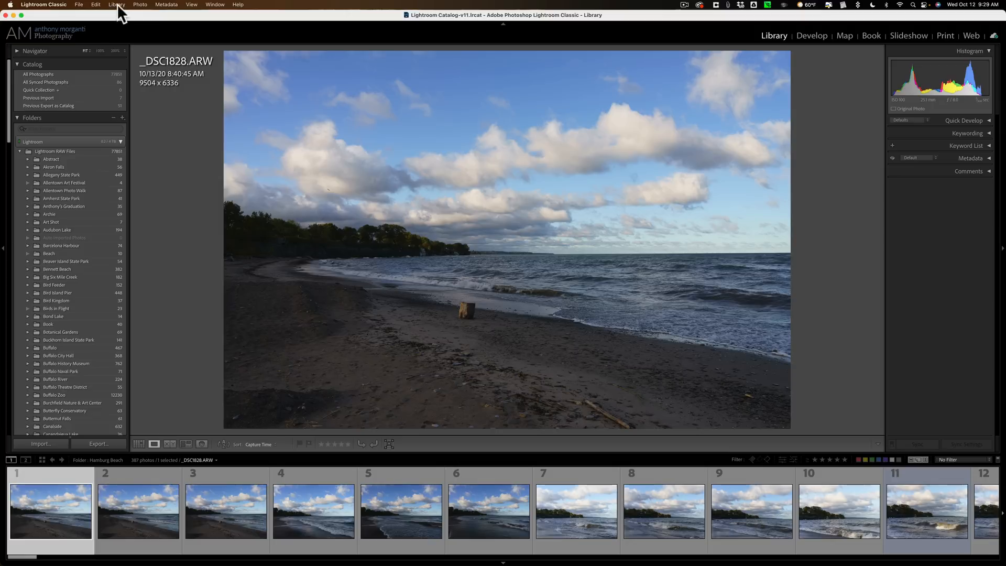
left_click(138, 5)
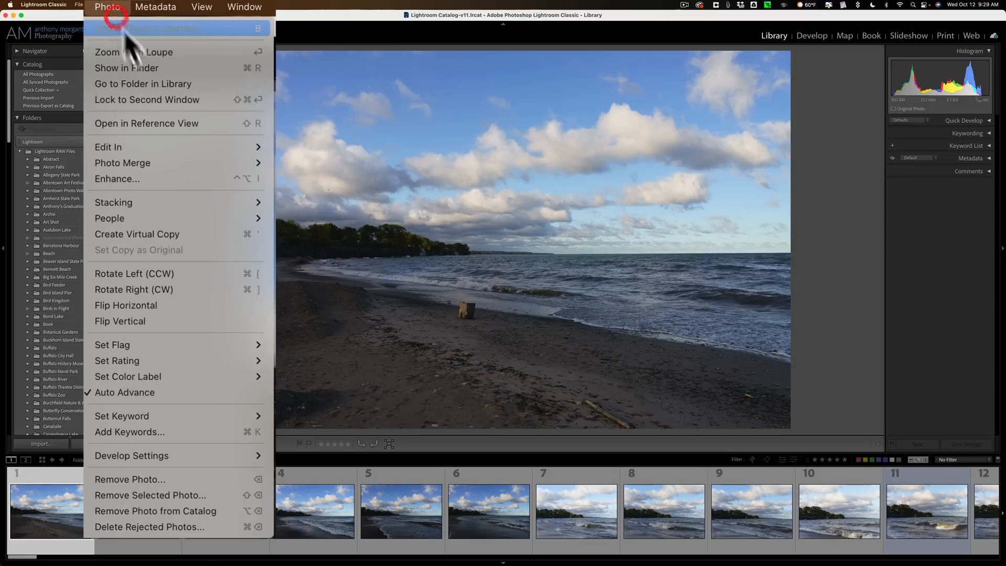
left_click(224, 392)
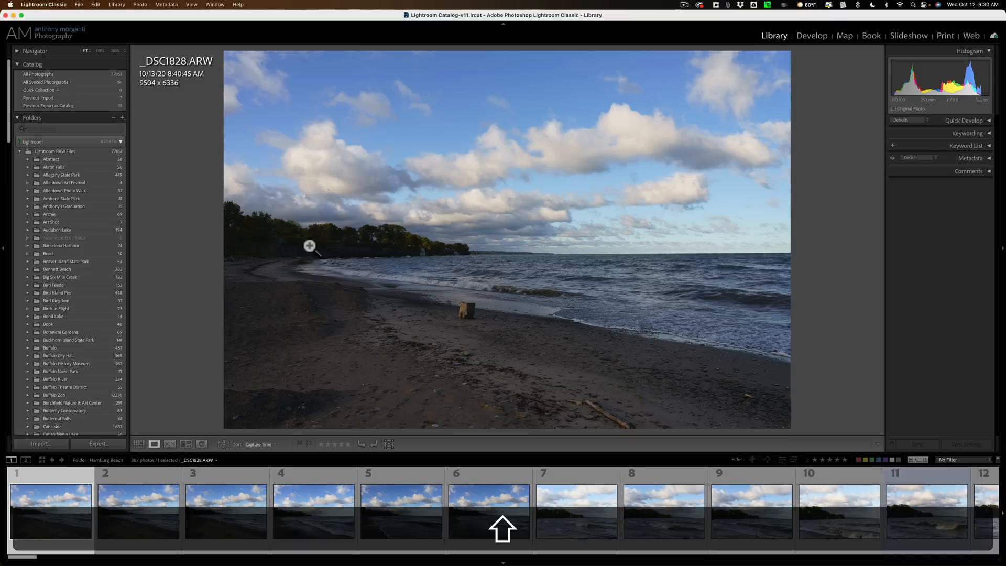
- Flag the first and fourth photos as picks and reject the second and third, advancing after each
key("shift+p")
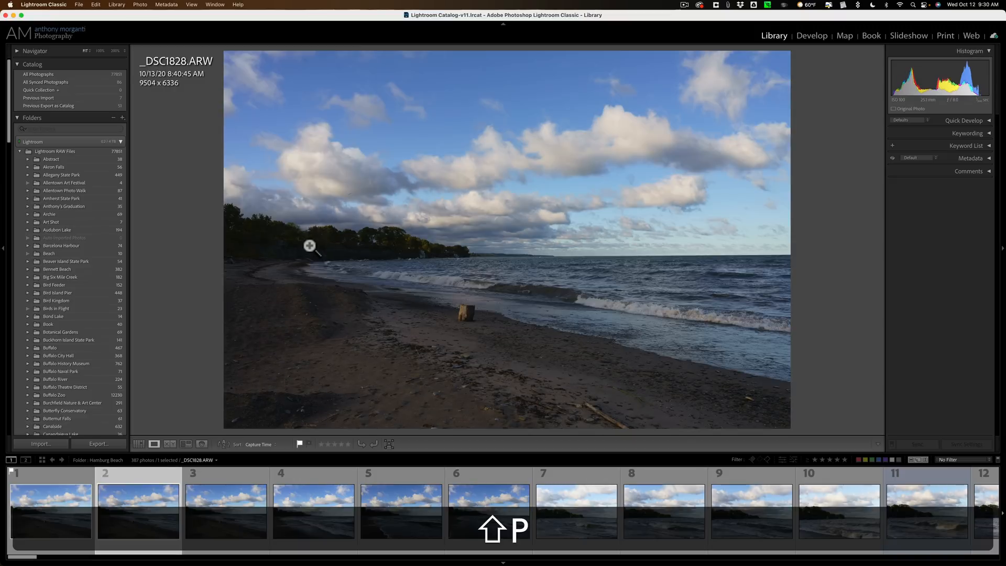
key("shift+x")
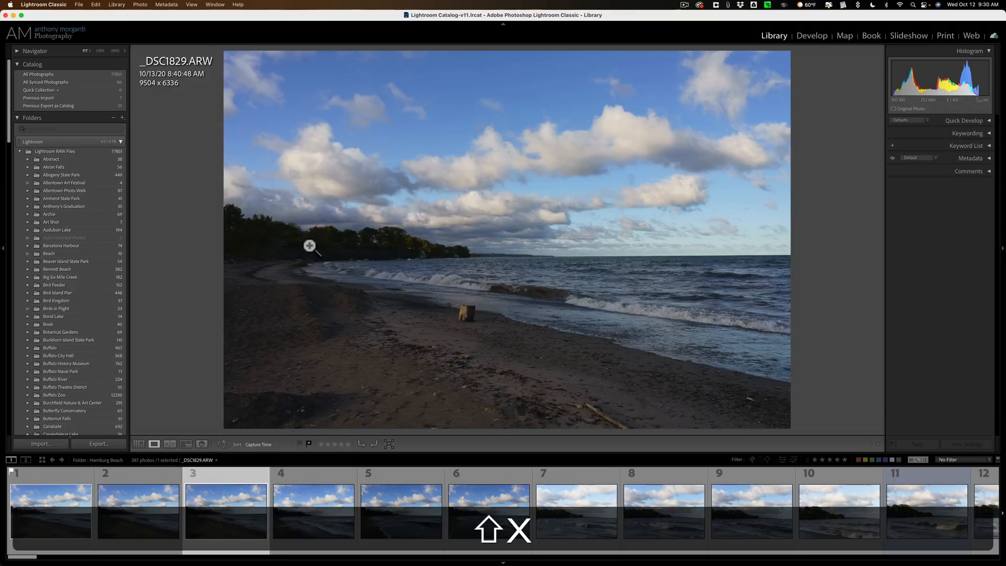
key("shift+x")
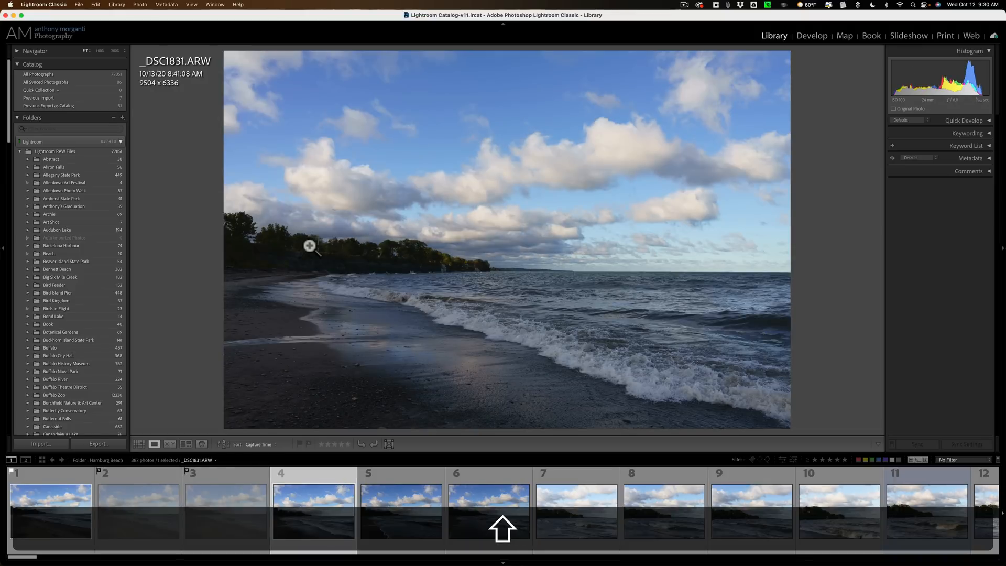
key("shift+p")
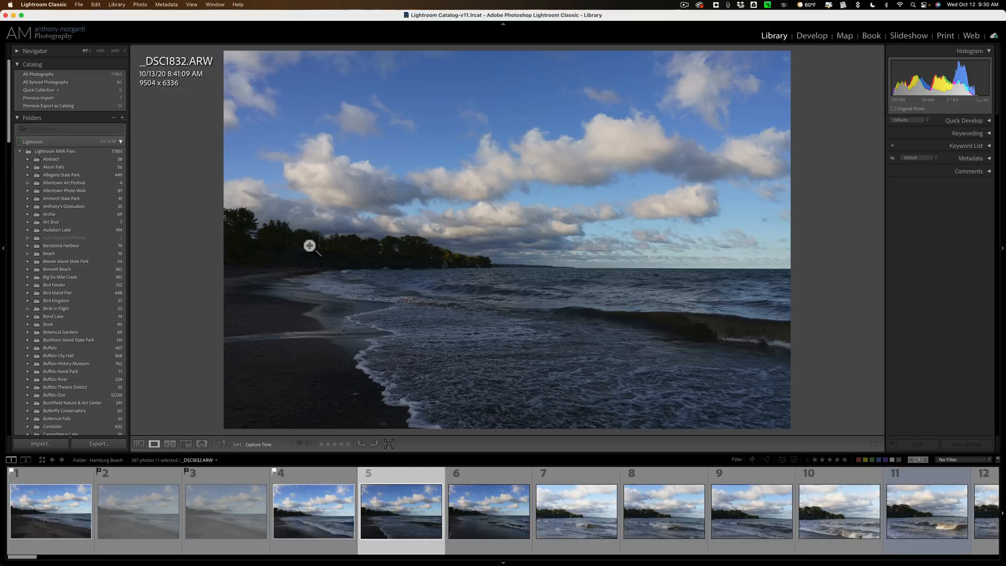
- Rate the fifth photo four stars and then clear the rating
key("4")
key("0")
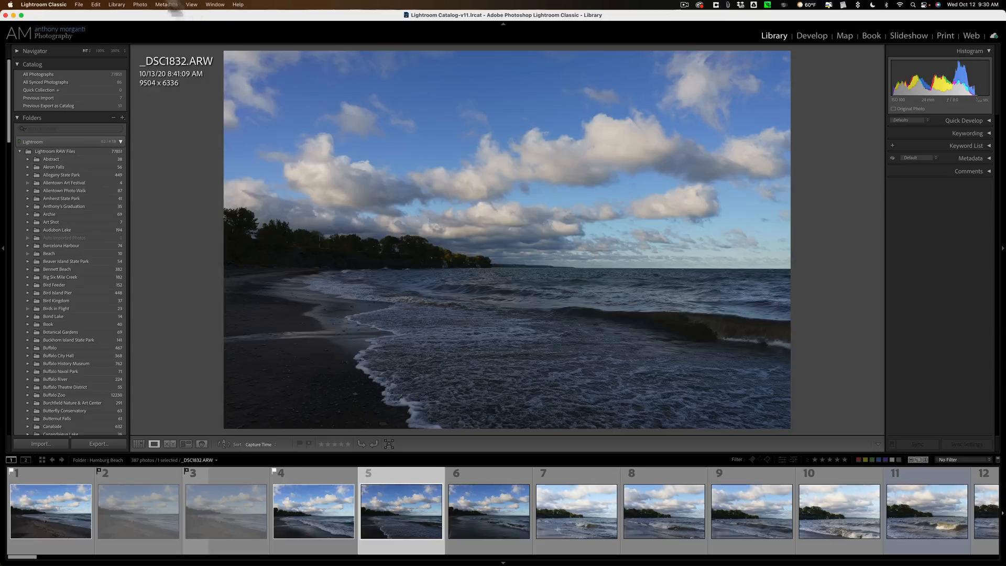
- Try to delete the rejected photos, cancel, and turn the library filter off
left_click(107, 8)
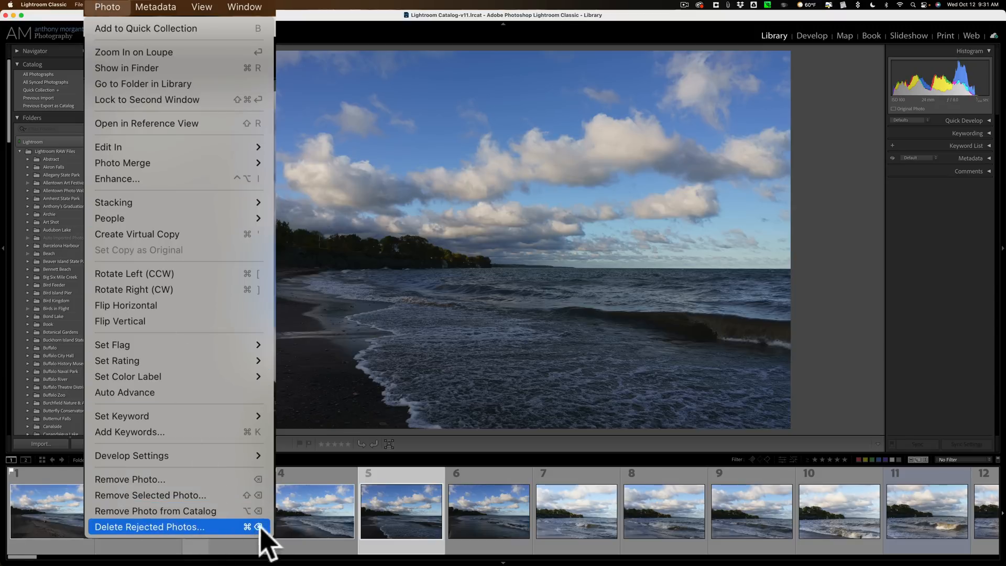
left_click(226, 527)
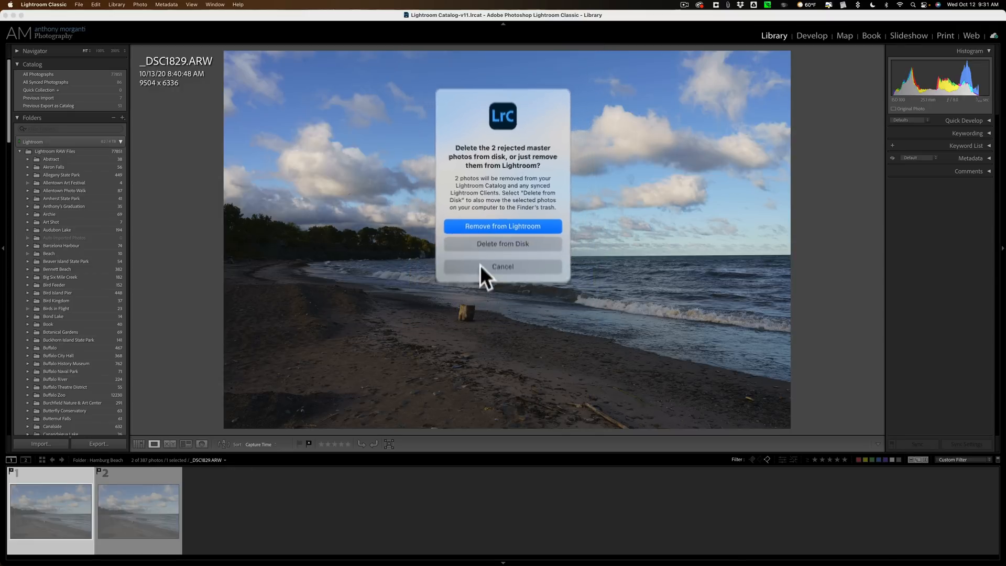
left_click(485, 246)
key("super+l")
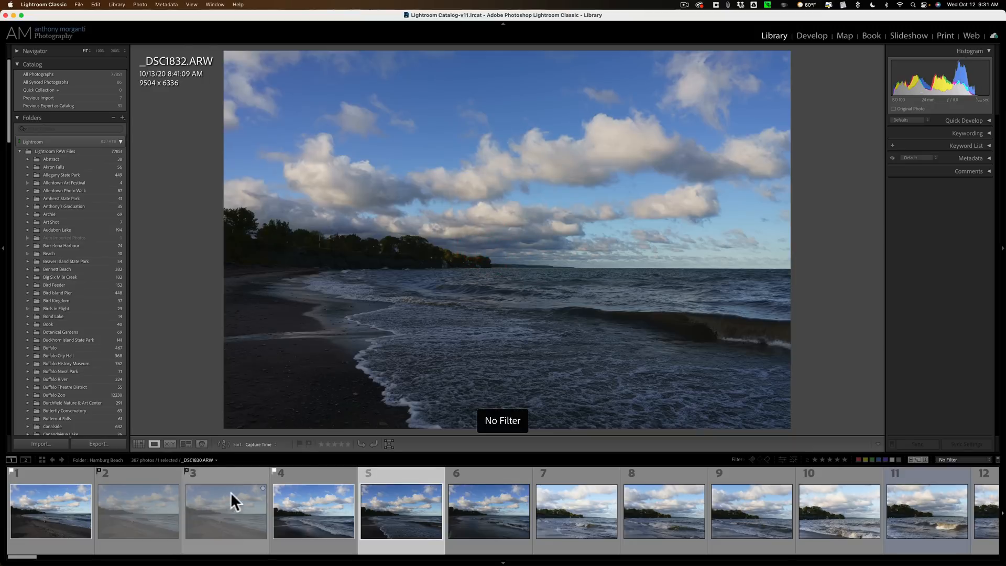
- Select the first photo and clear the flags from the first photos in sequence
left_click(37, 488)
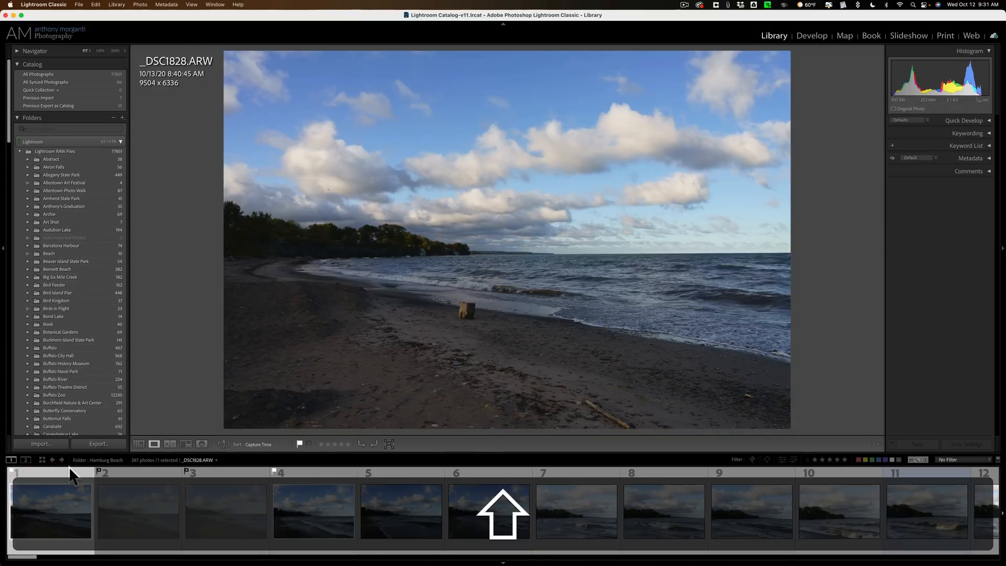
key("shift+u")
key("shift+u")
key("shift+u")
key("shift+u")
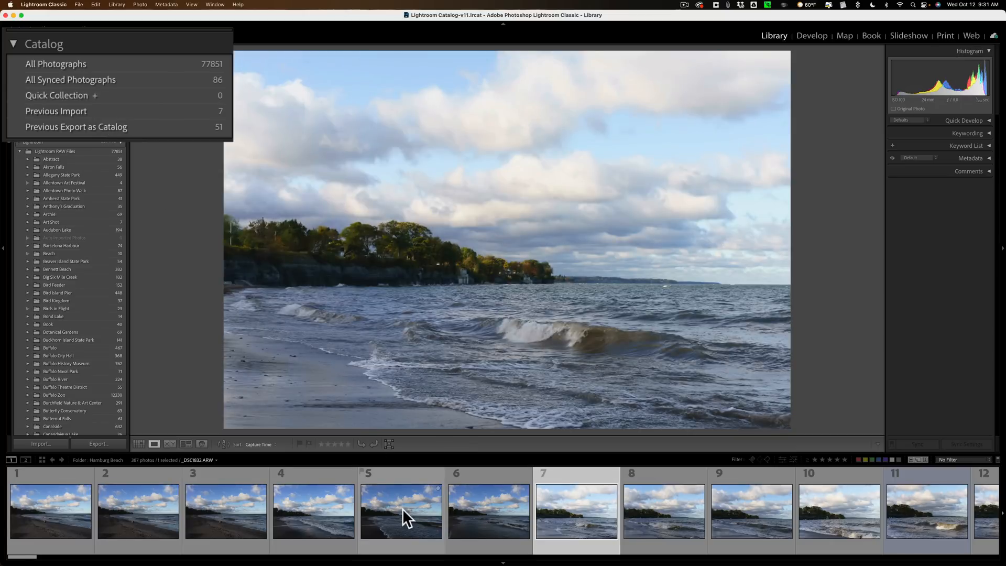
- Add the fifth photo to the Quick Collection and open the Quick Collection
left_click(402, 508)
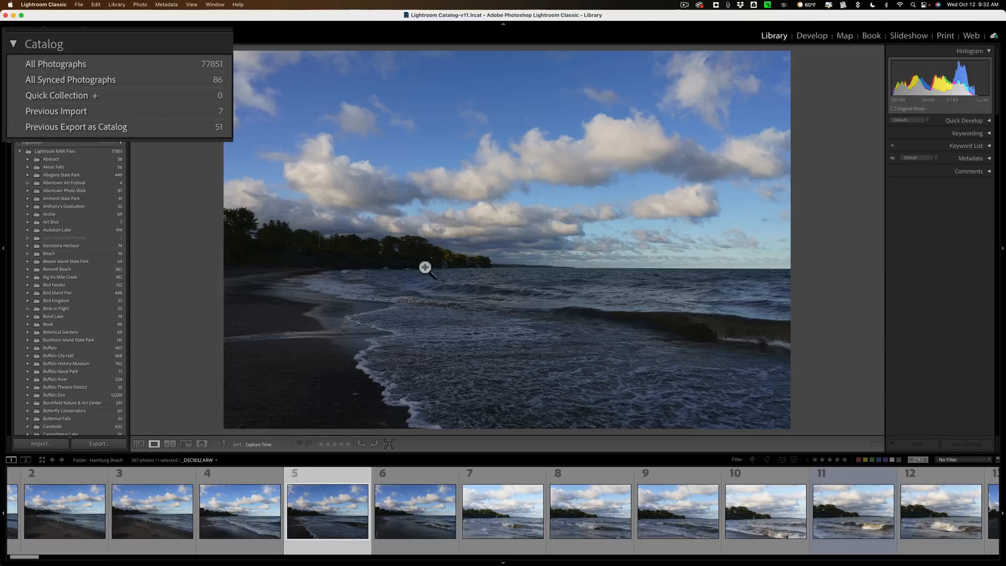
key("b")
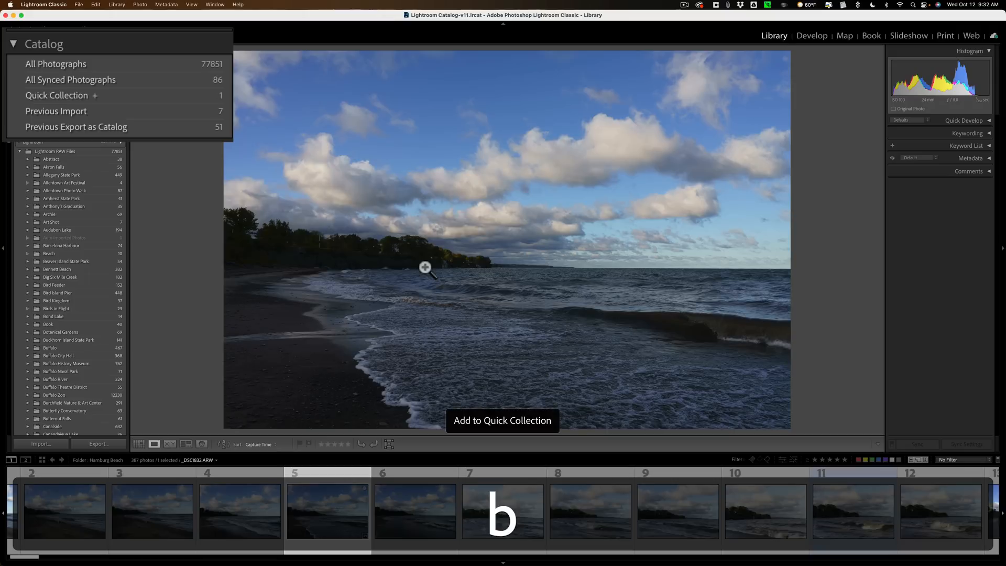
left_click(192, 96)
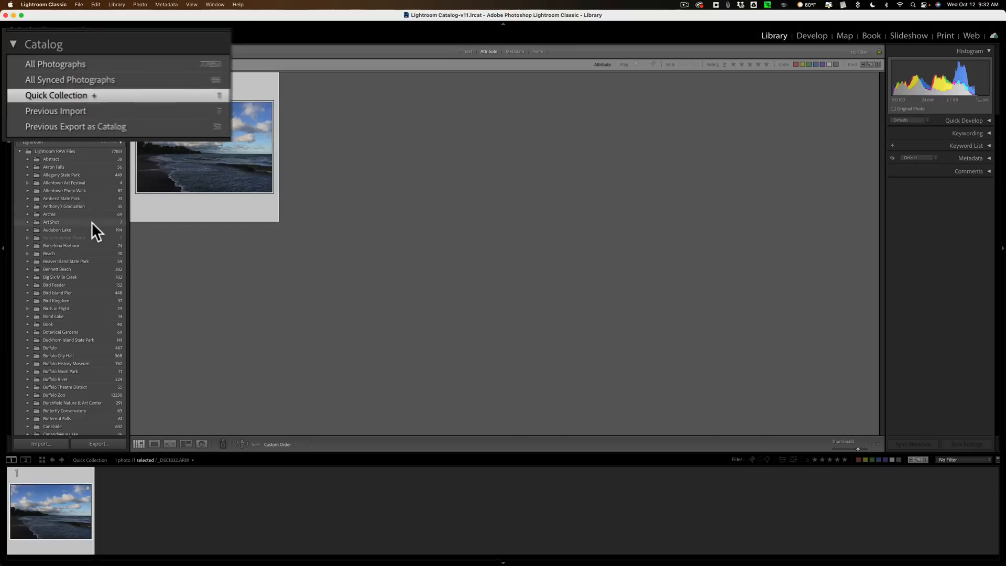
- Open the 2020-10-13 subfolder of the Hamburg Beach folder
scroll(92, 222, "down", 15)
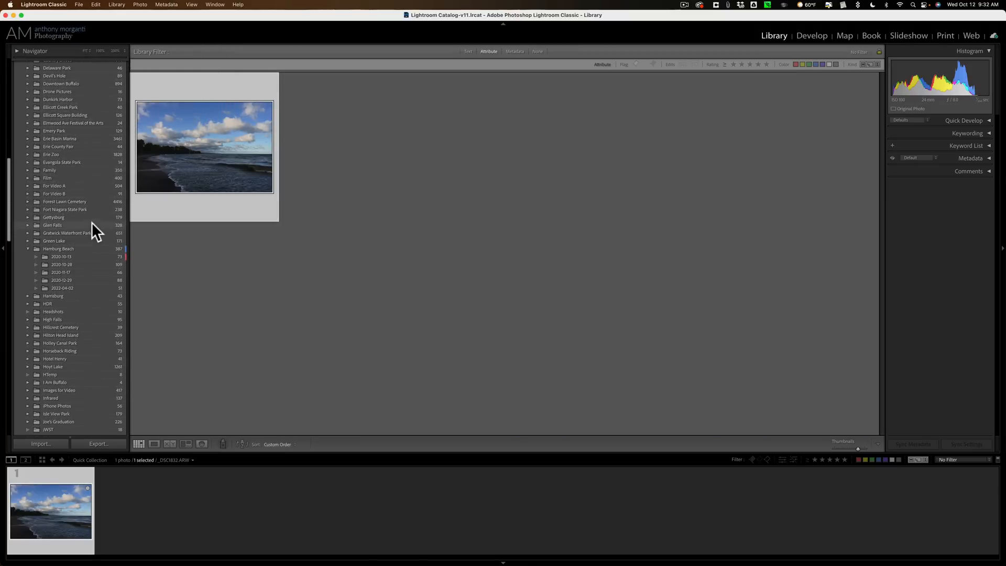
left_click(104, 256)
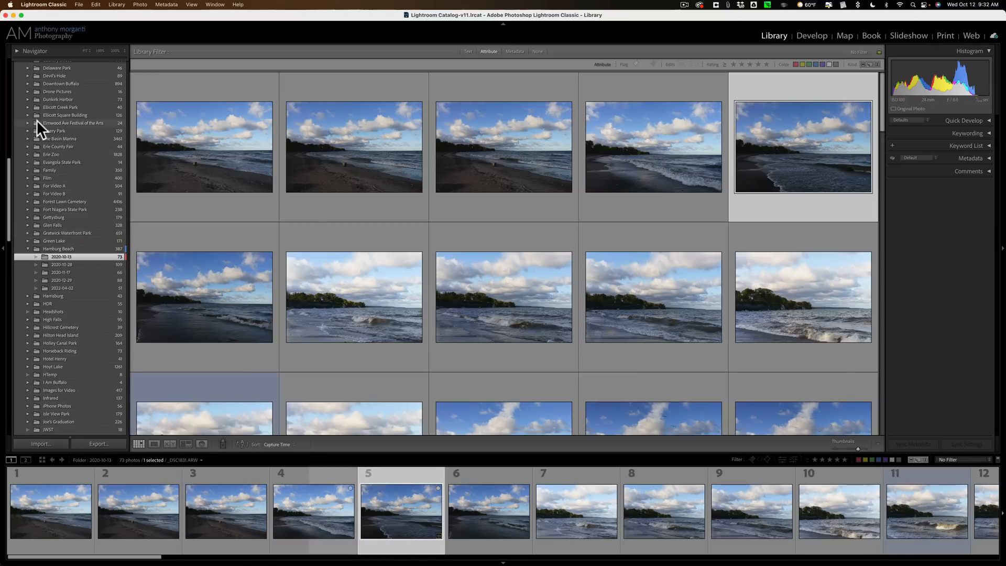
- Create a collection named Beach that includes the selected photo and is set as the target collection
scroll(33, 117, "up", 15)
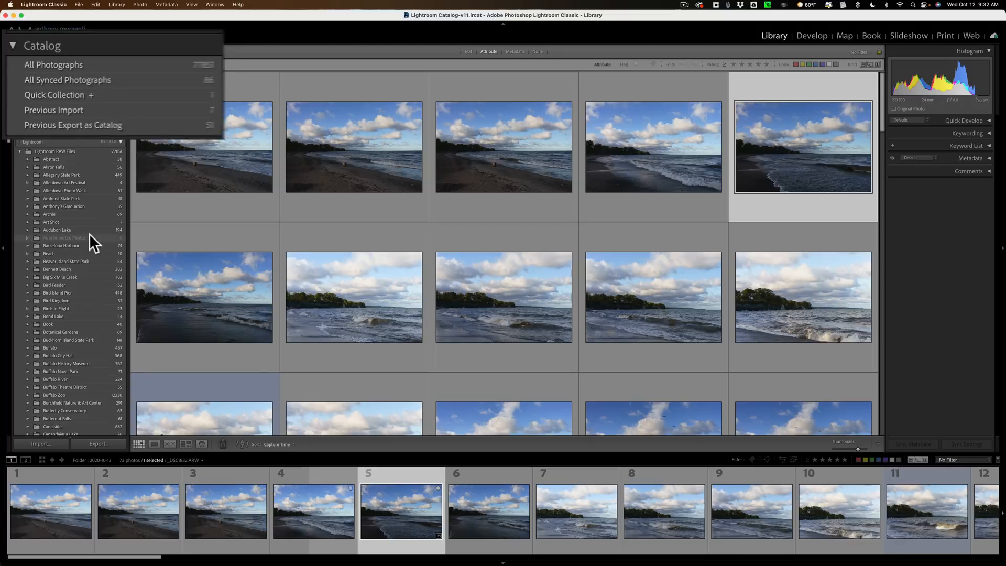
scroll(89, 234, "down", 20)
scroll(89, 233, "down", 15)
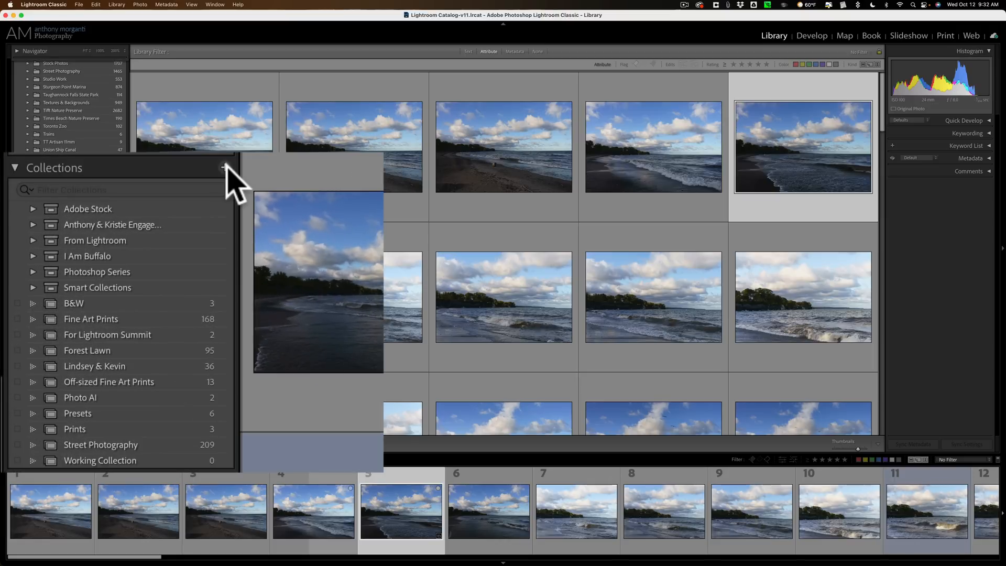
left_click(225, 167)
left_click(260, 188)
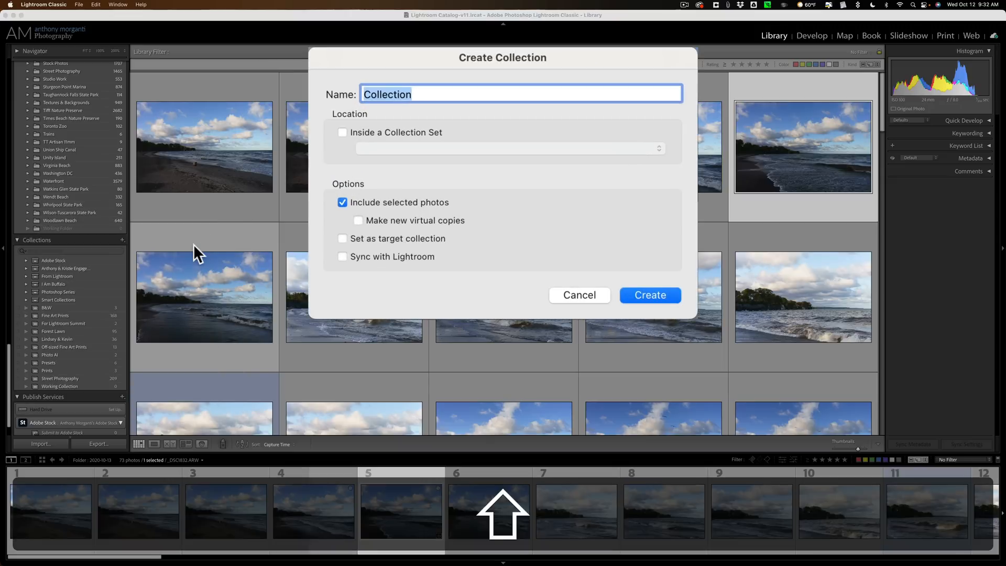
type("Beach")
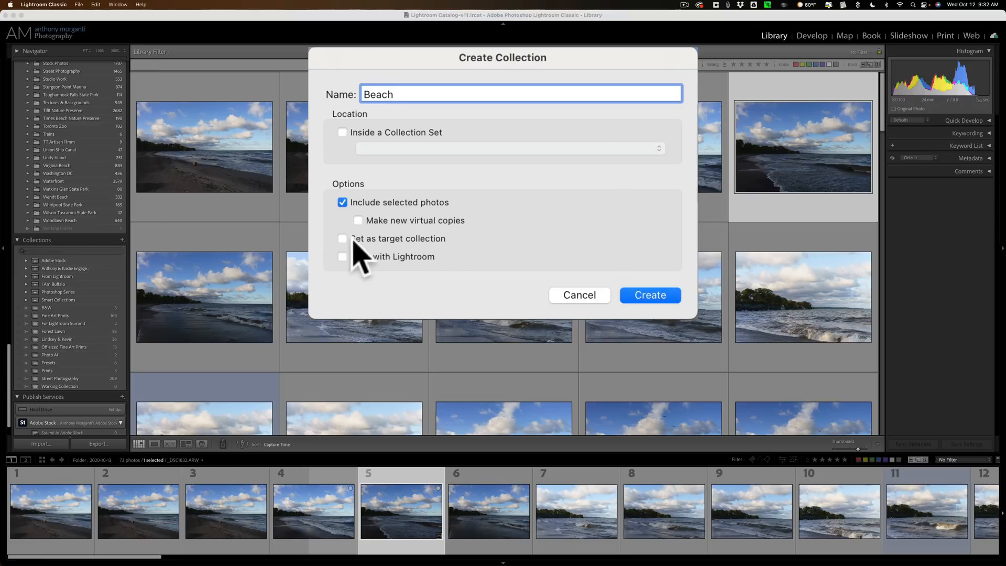
left_click(382, 243)
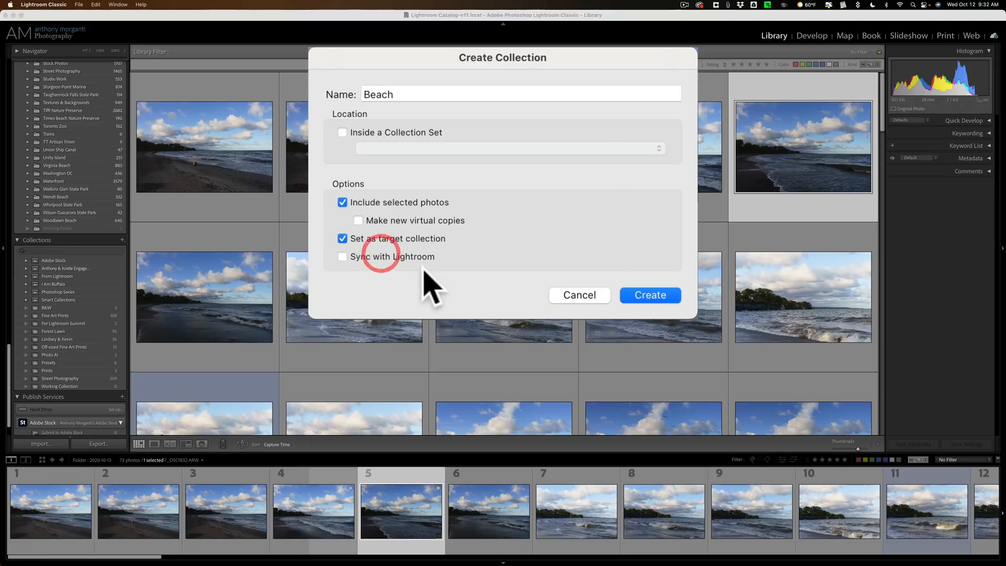
left_click(649, 295)
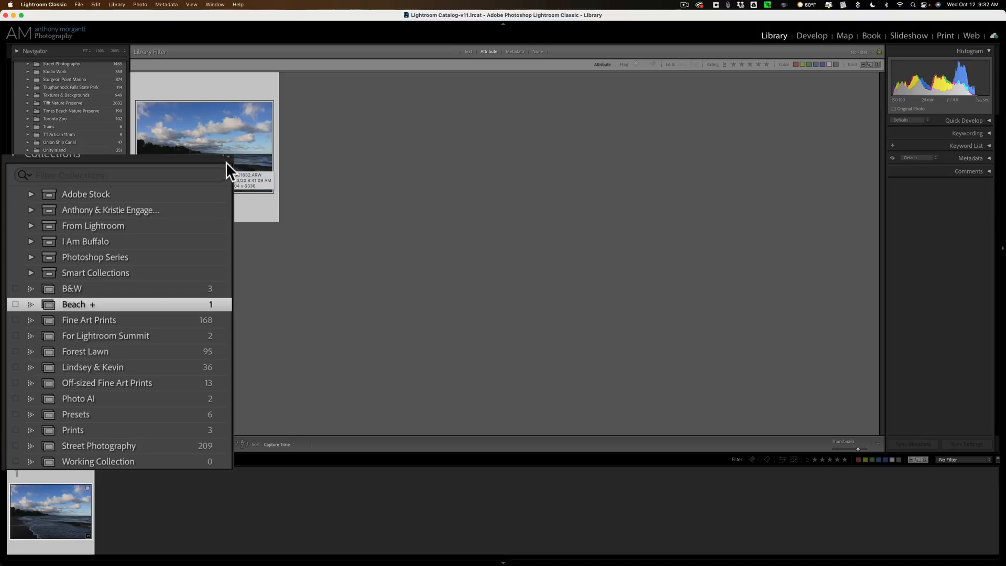
- Remove the photo from the Beach collection and reopen the 2020-10-13 folder
key("b")
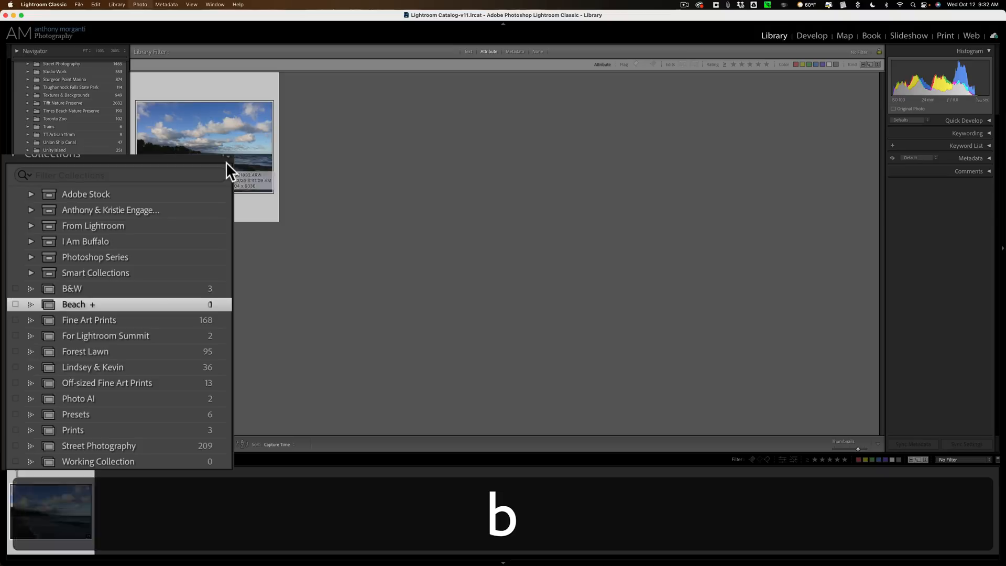
scroll(103, 148, "up", 15)
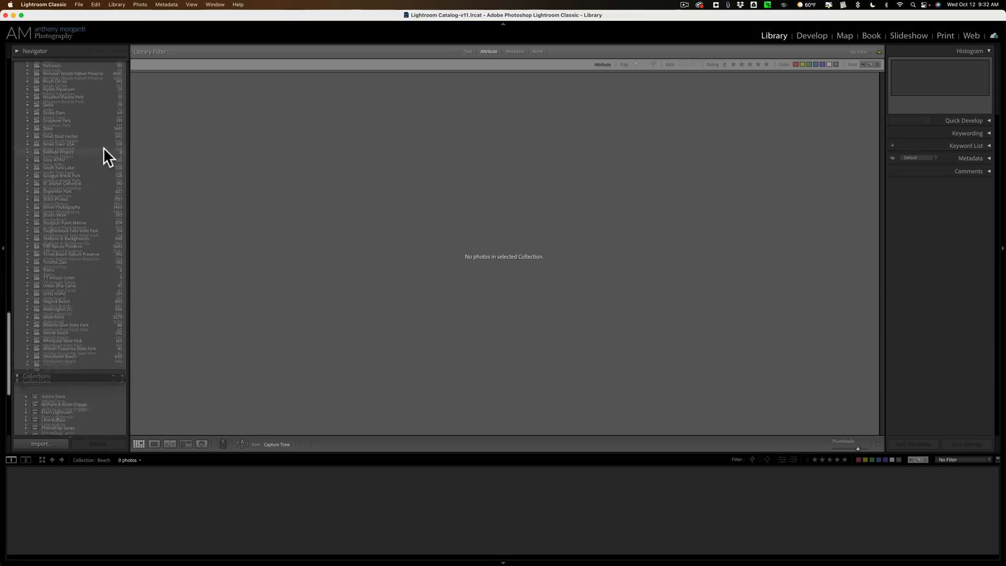
scroll(103, 147, "up", 15)
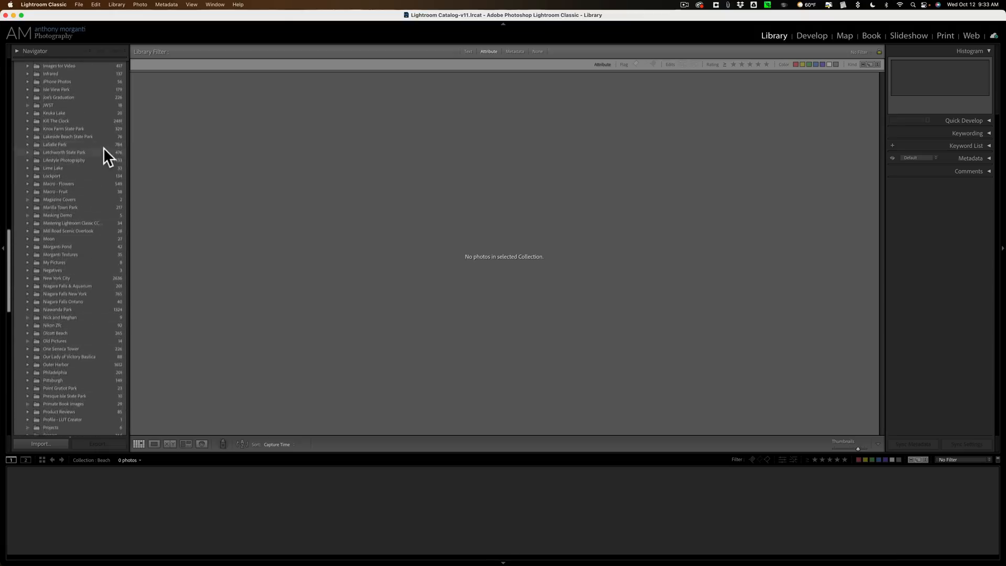
scroll(103, 147, "down", 5)
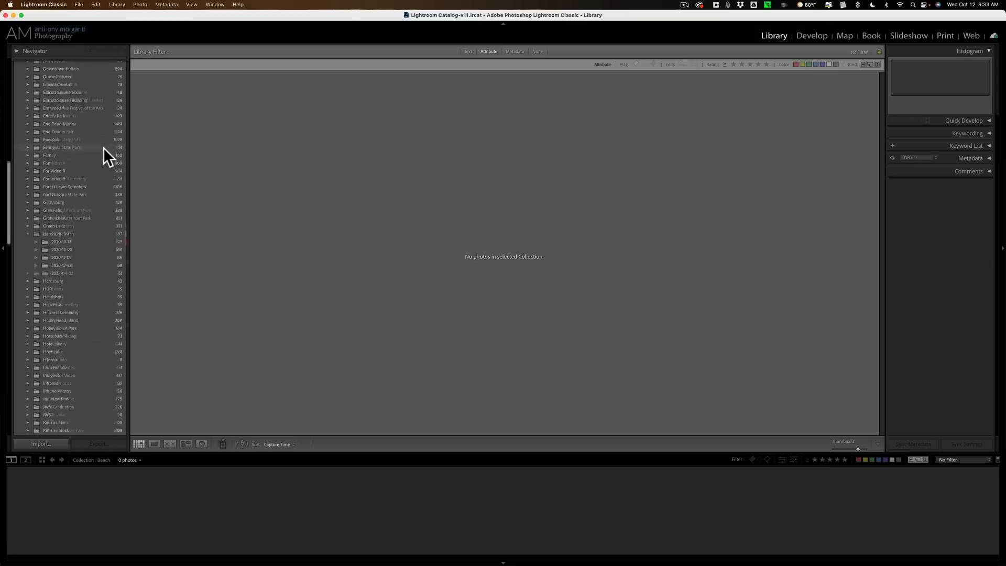
left_click(101, 226)
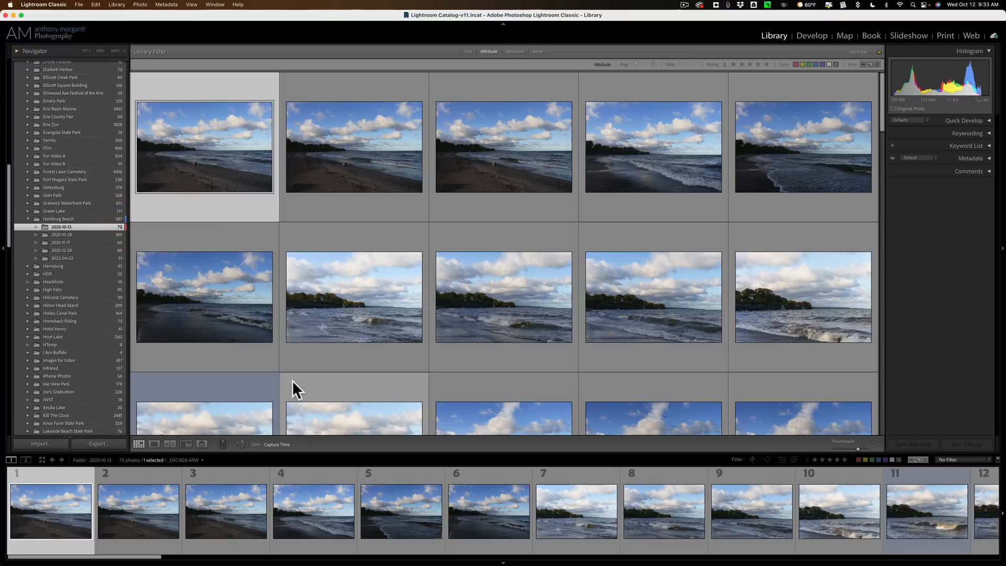
- Set Working Collection as the target collection and add the first photo to it
scroll(87, 332, "down", 10)
scroll(86, 332, "down", 10)
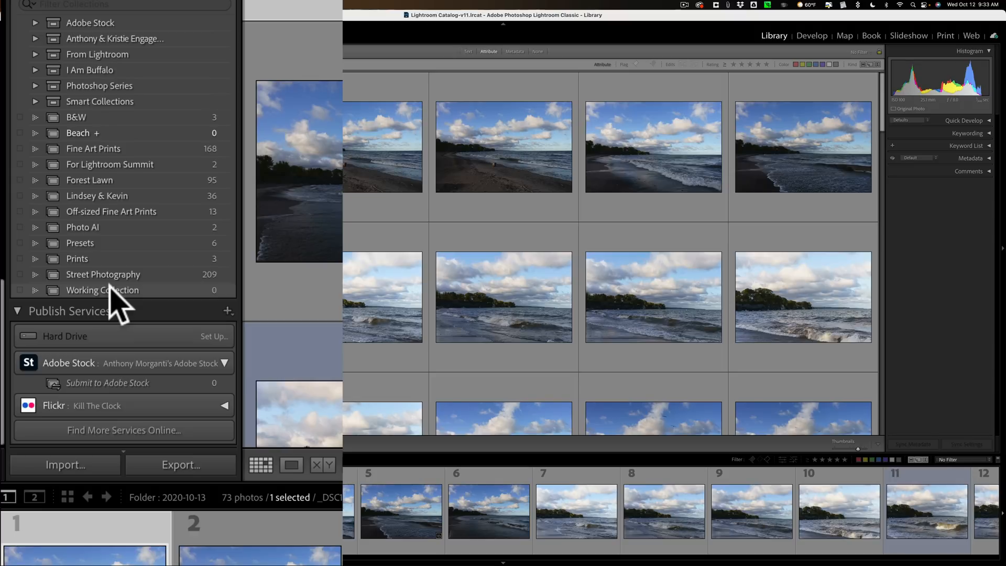
right_click(118, 301)
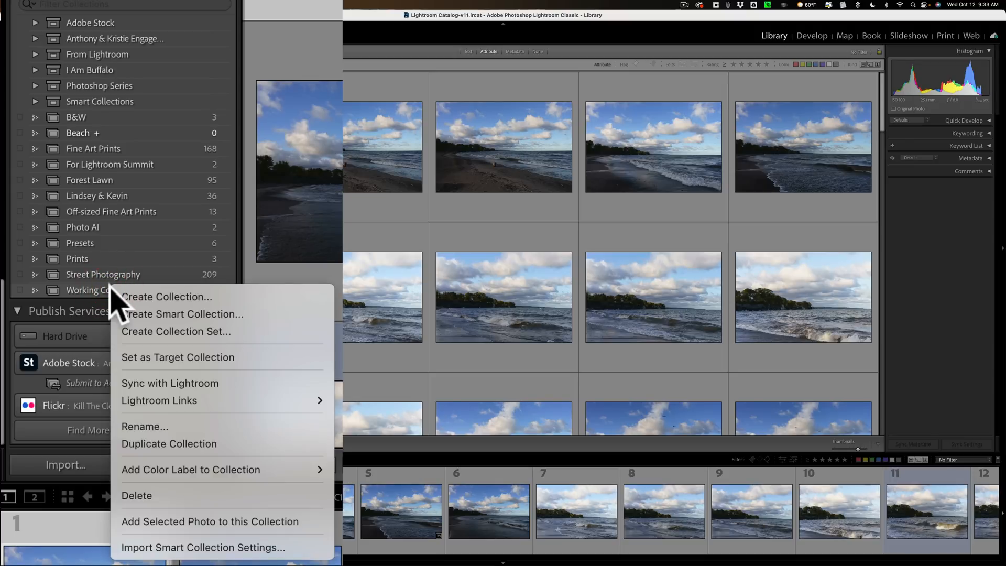
left_click(153, 350)
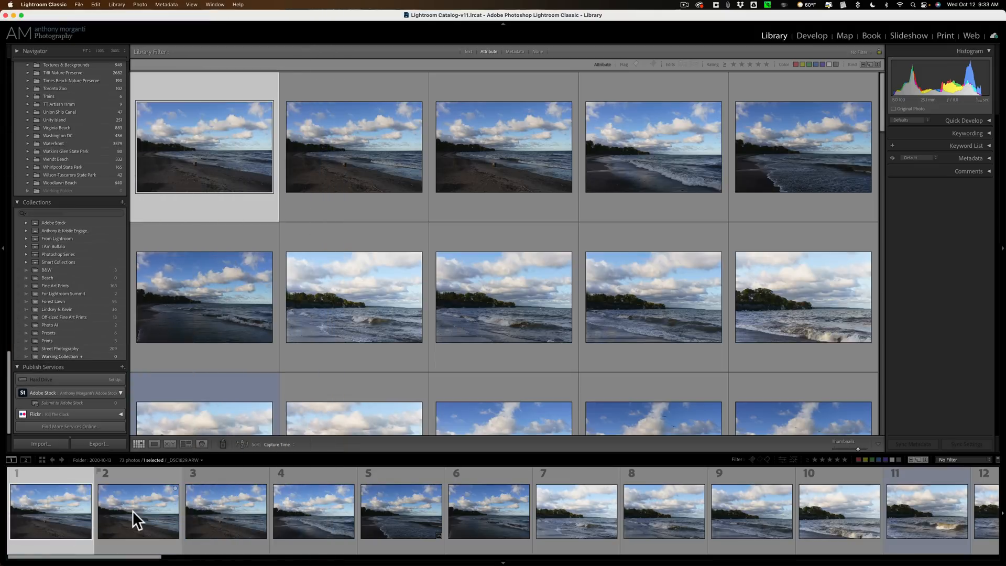
key("b")
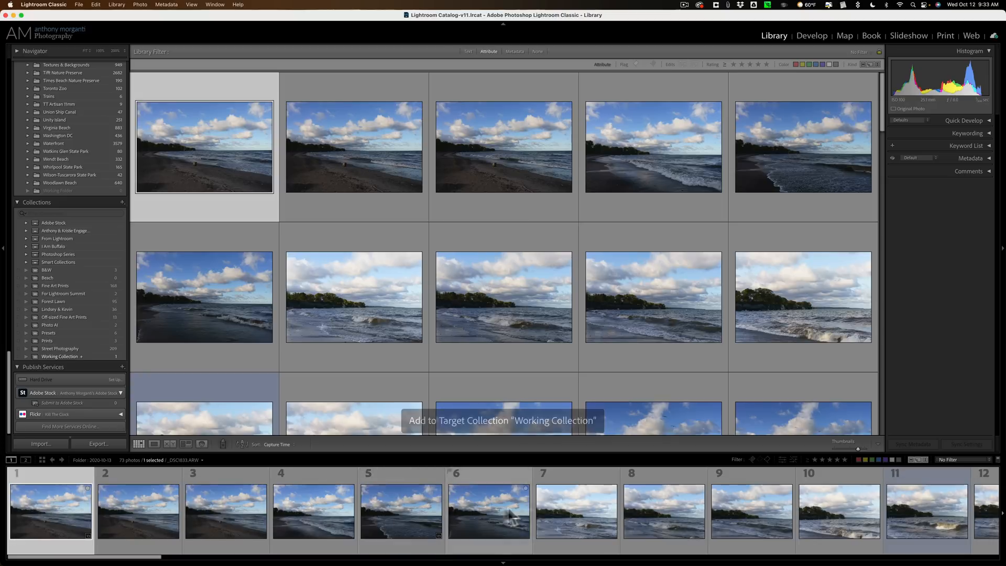
- Add the seventh photo to the Working Collection, then remove it again with its thumbnail badge
left_click(545, 509)
key("b")
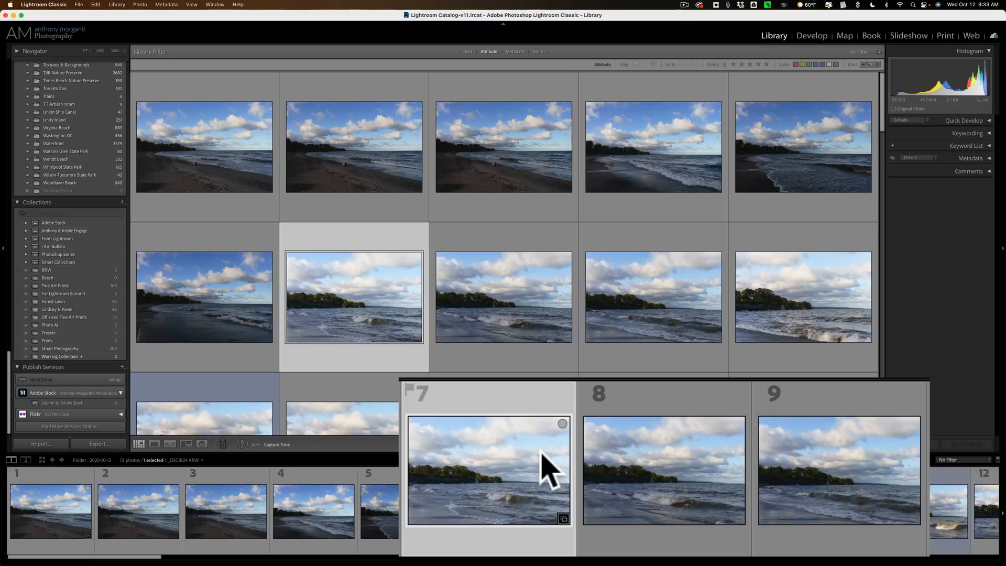
left_click(562, 422)
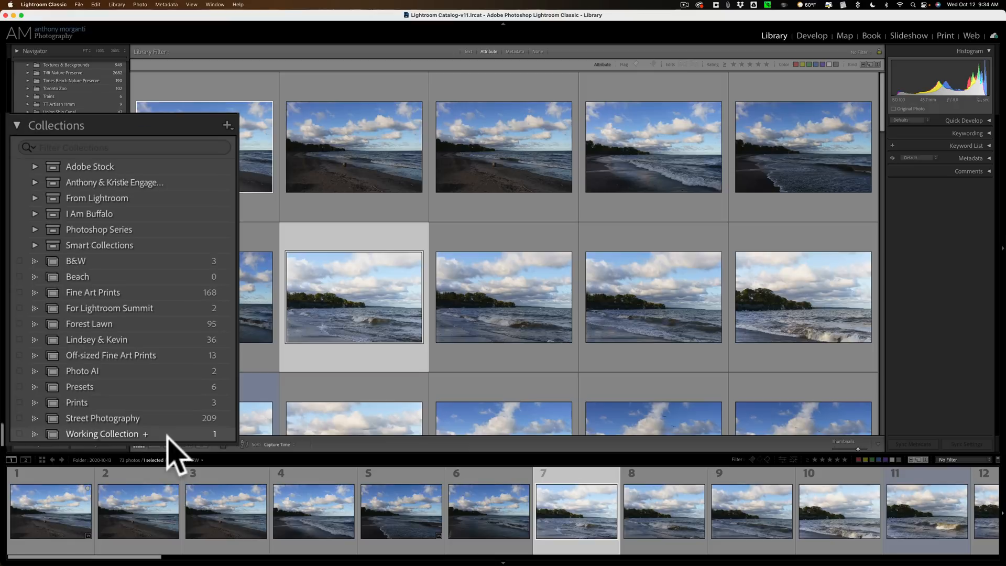
- Toggle the first four photos into the Working Collection using their thumbnail badges
left_click(67, 499)
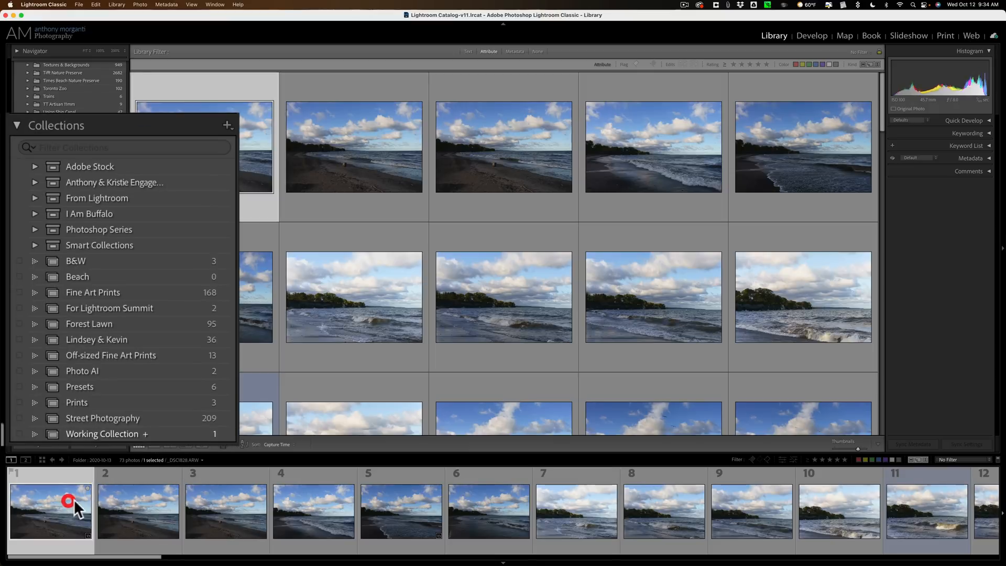
left_click(87, 485)
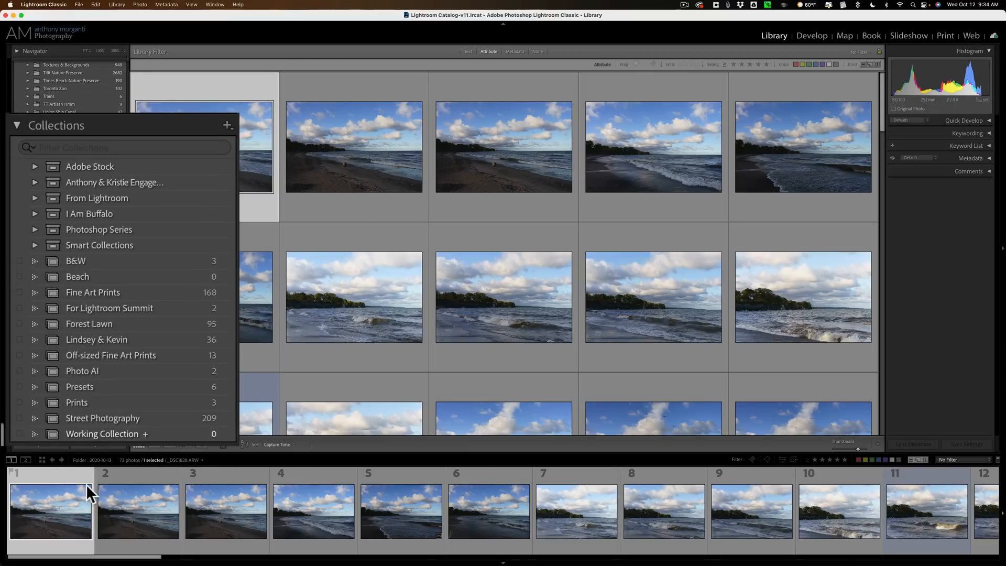
left_click(86, 486)
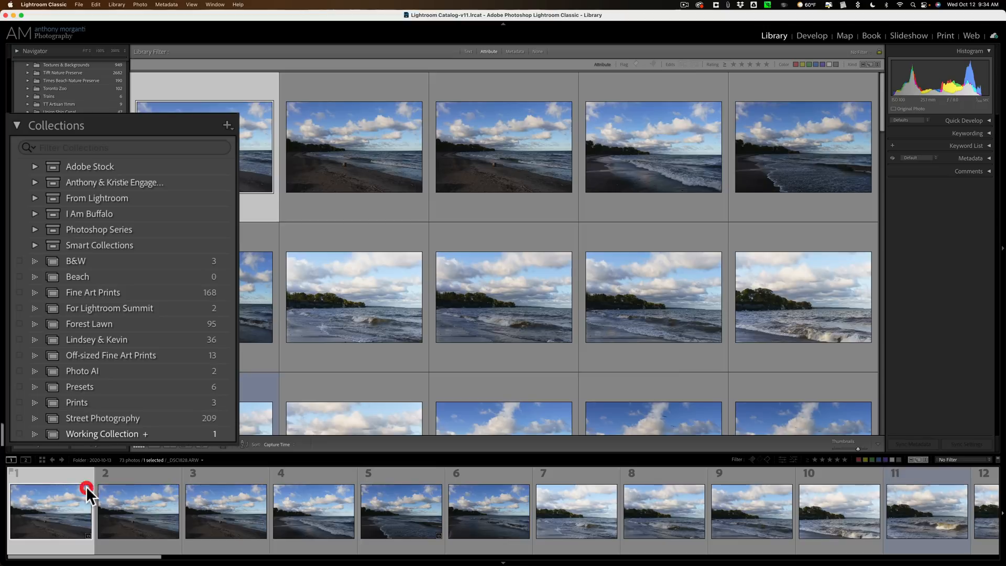
left_click(175, 489)
left_click(265, 488)
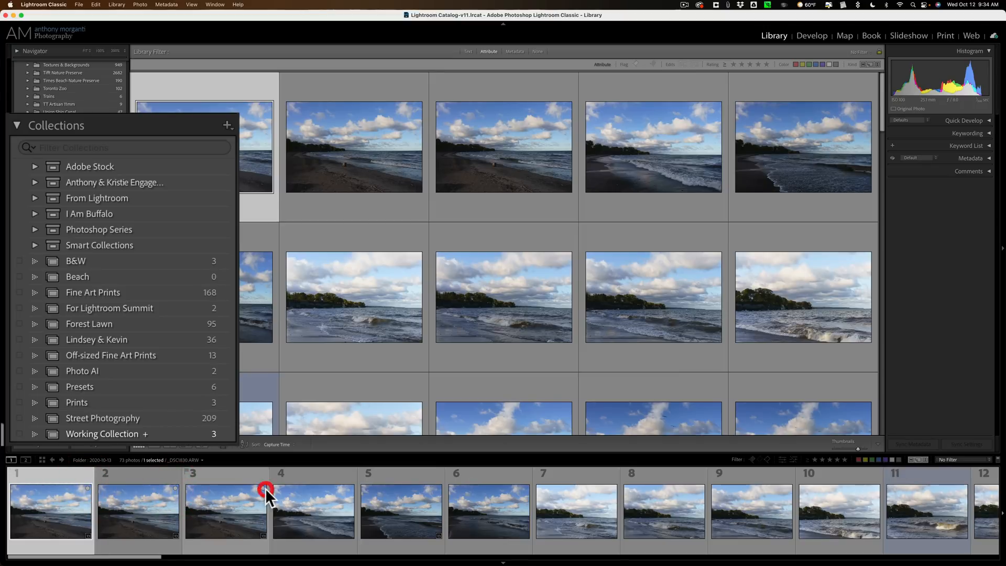
left_click(351, 489)
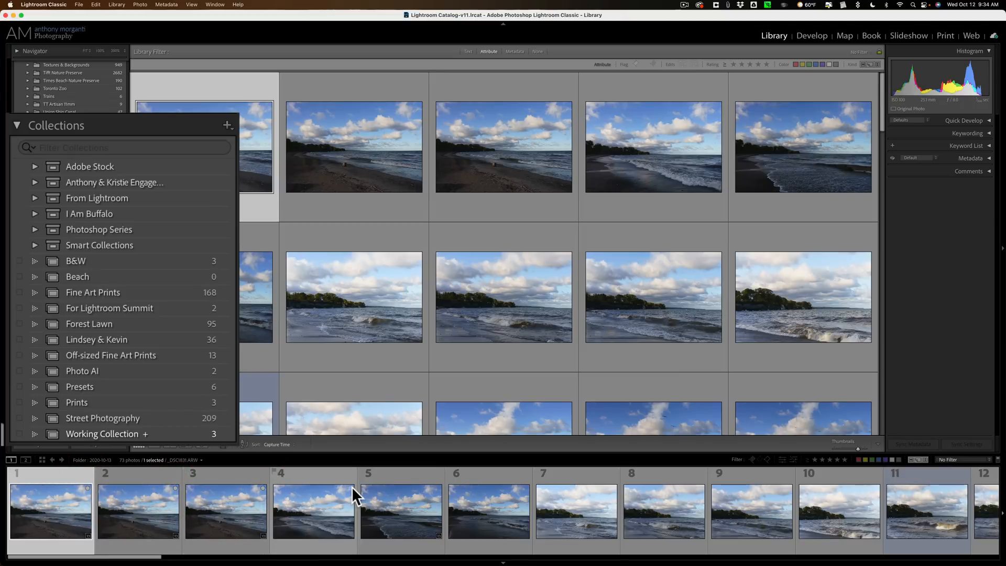
left_click(351, 487)
left_click(66, 496)
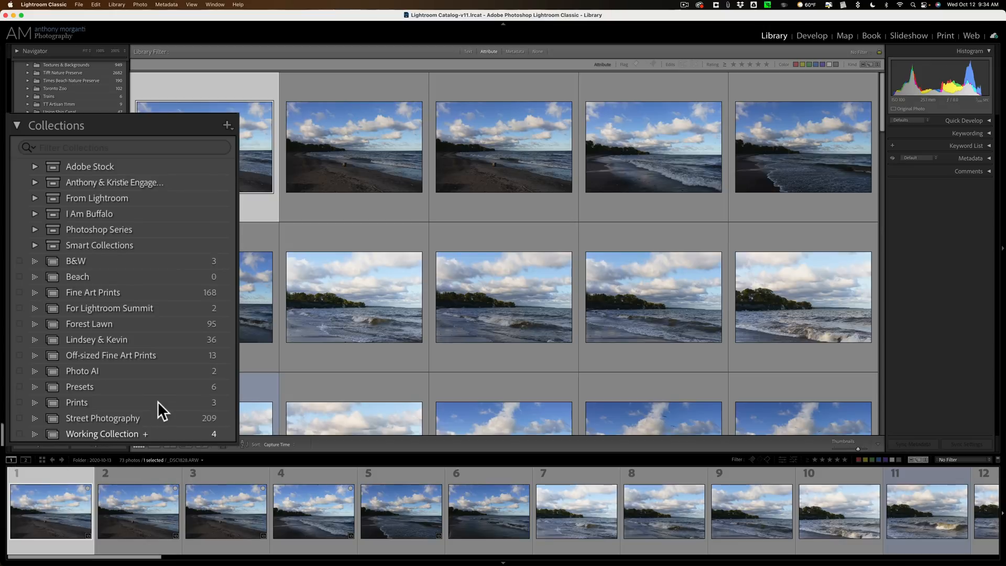
- Remove the first four photos from the target collection, advancing to each next photo
key("shift+b")
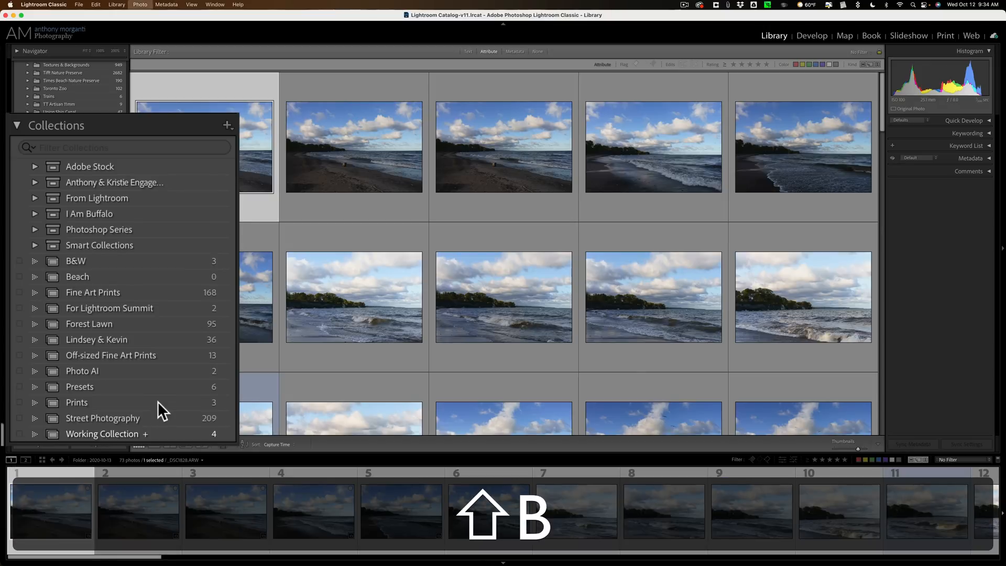
key("shift+b")
key("shift+b")
key("shift+b")
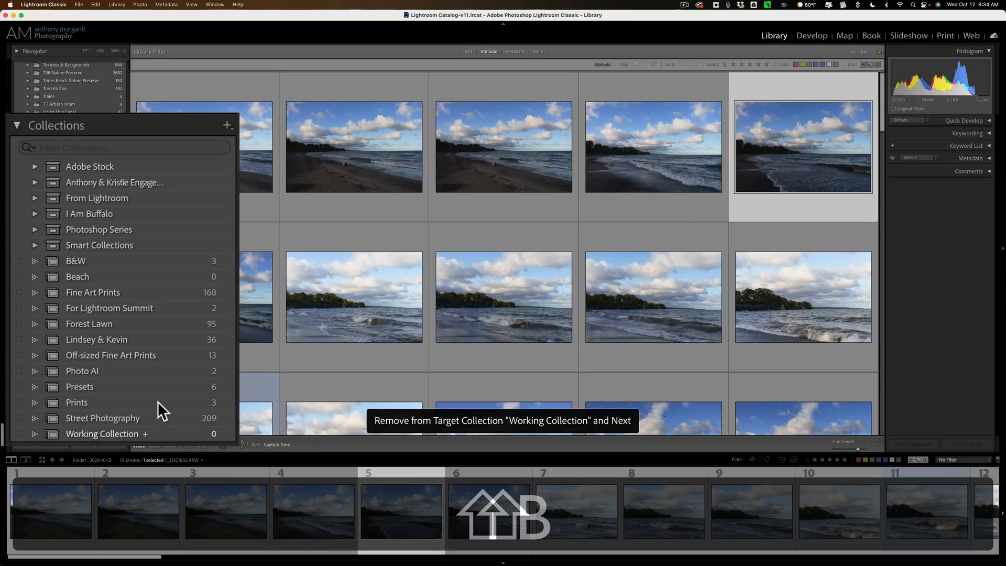
- Select the first photo and set the Quick Collection back as the target collection
left_click(82, 518)
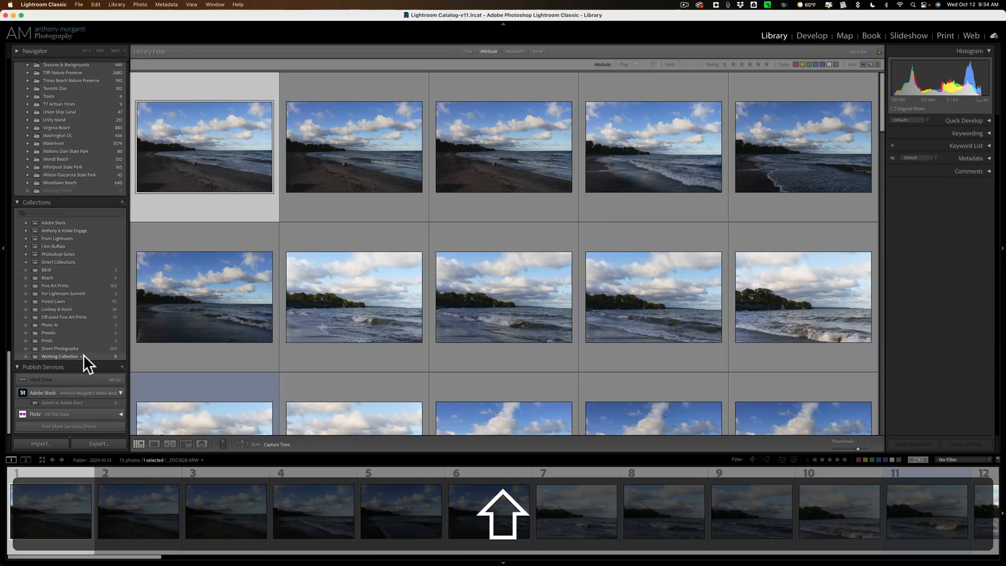
scroll(83, 354, "up", 20)
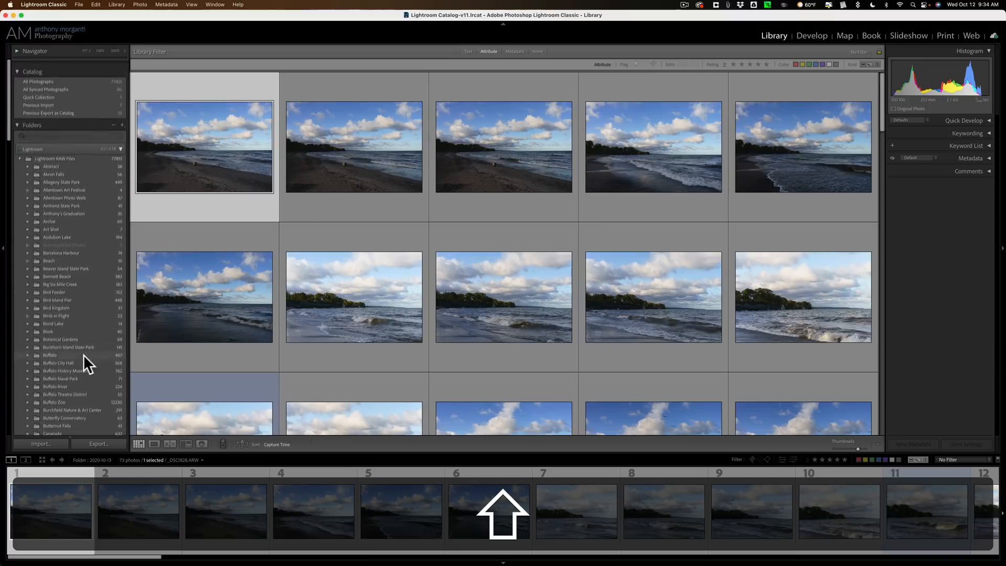
right_click(108, 89)
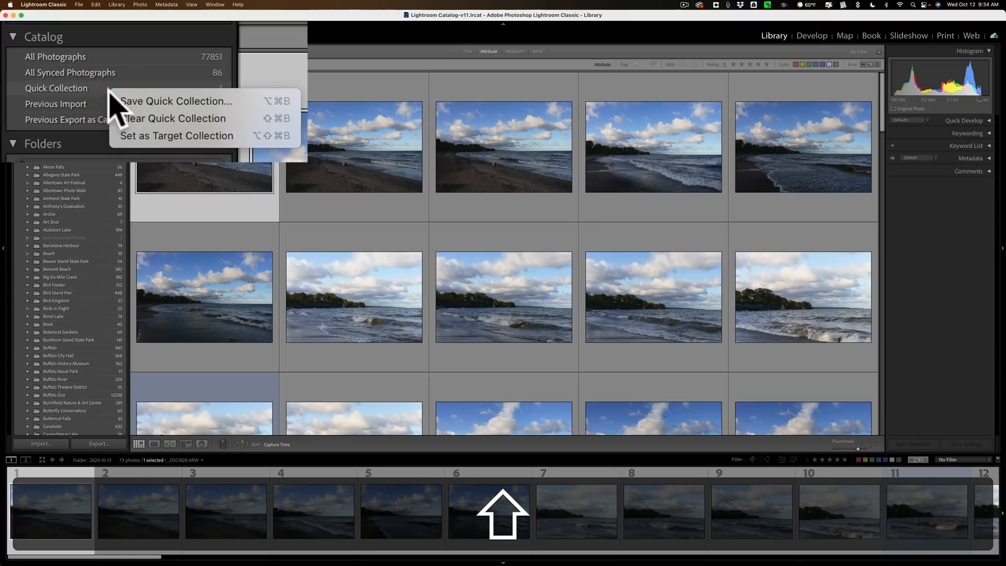
left_click(135, 132)
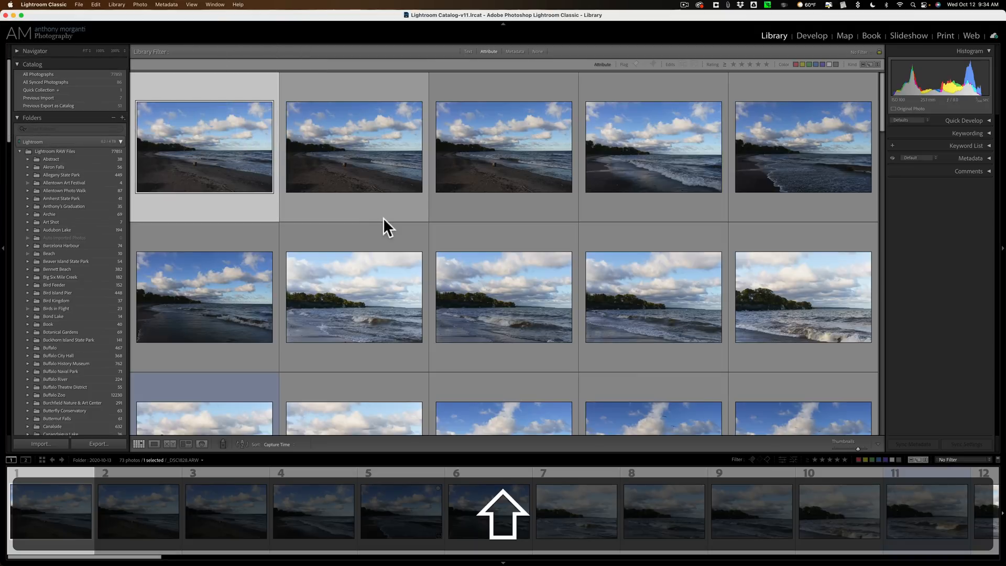
- Open the first photo in Loupe view and switch to the Develop module
key("shift+e")
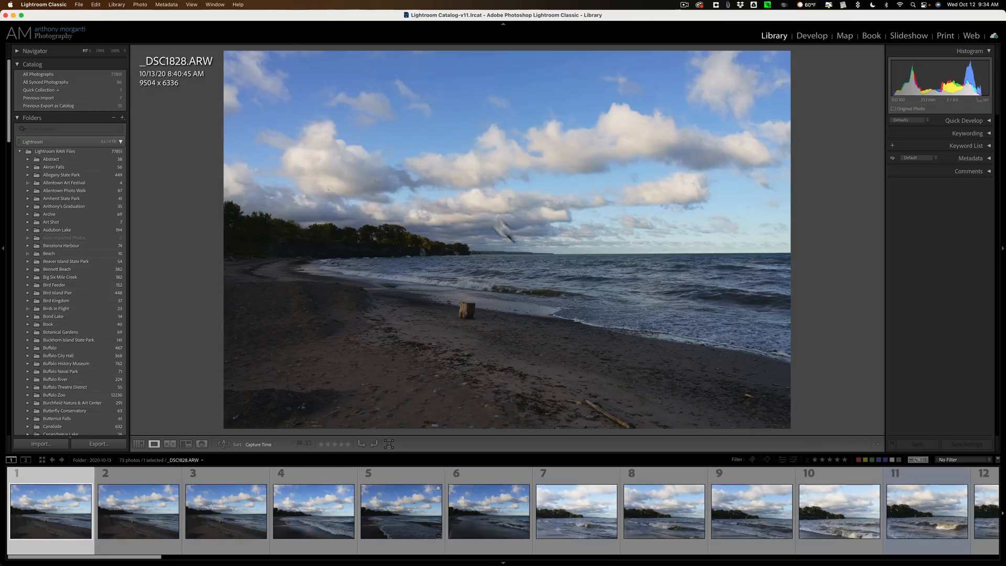
left_click(812, 35)
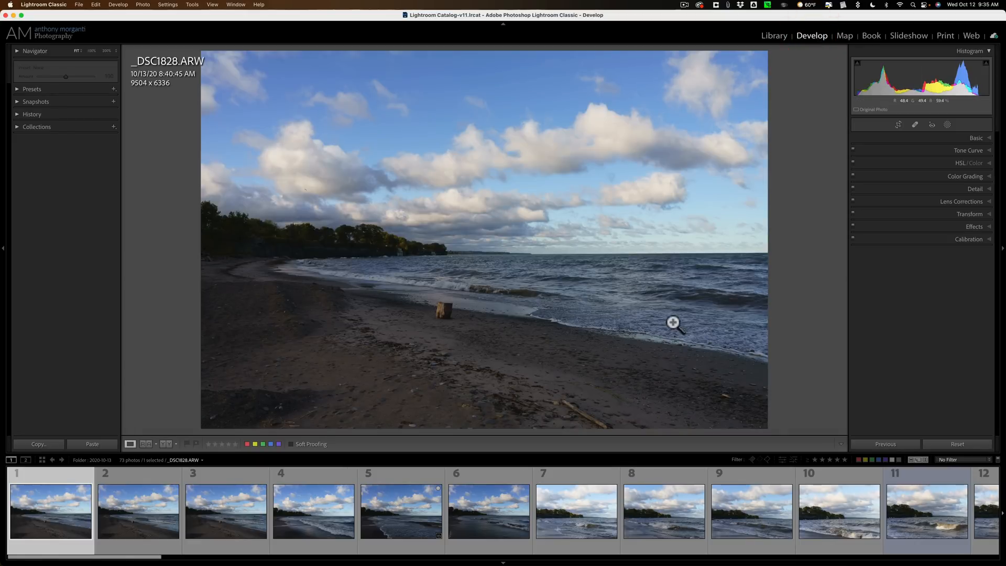
- Step through the next three photos, return to the first photo, and expand the Basic panel
left_click(155, 492)
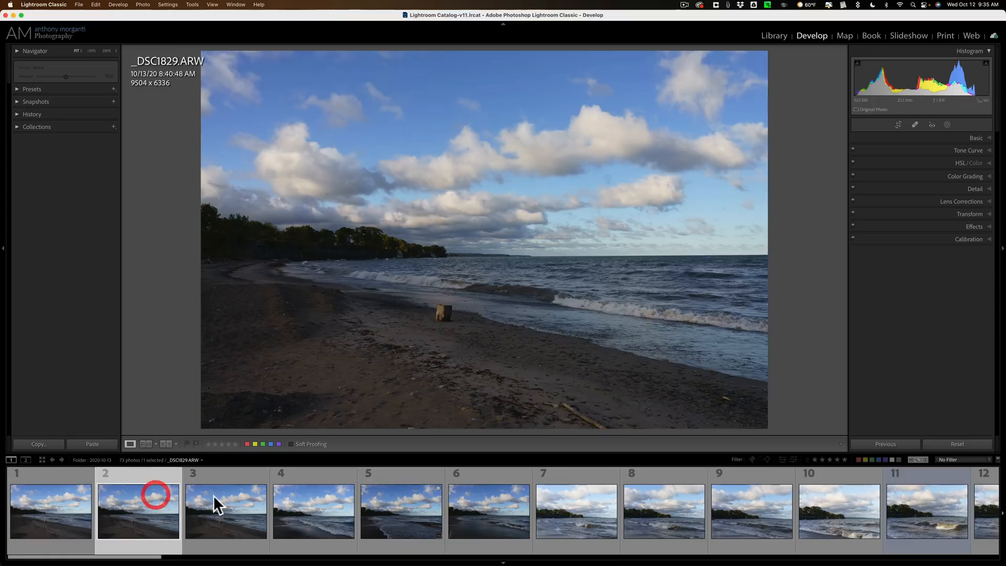
left_click(234, 495)
left_click(331, 502)
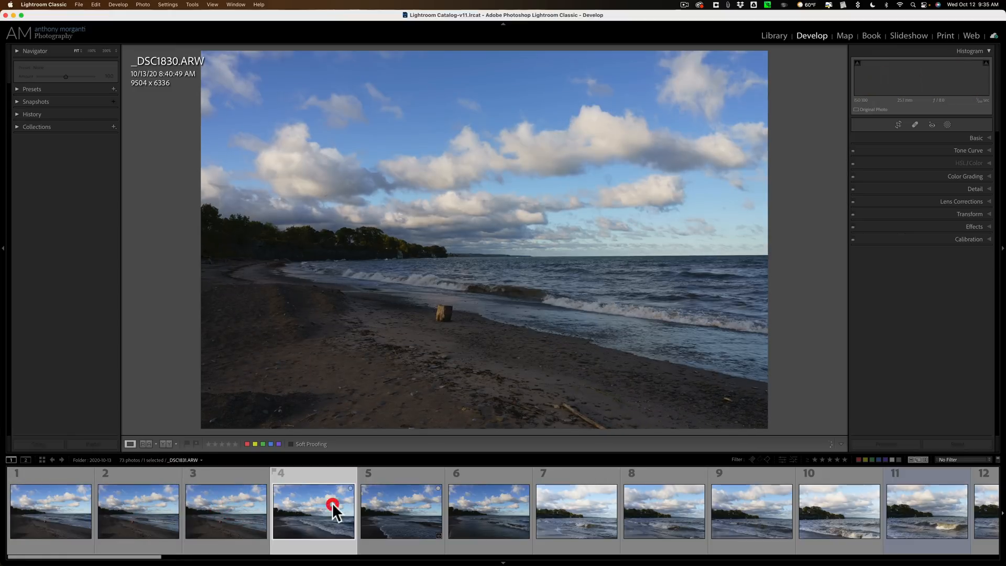
left_click(78, 496)
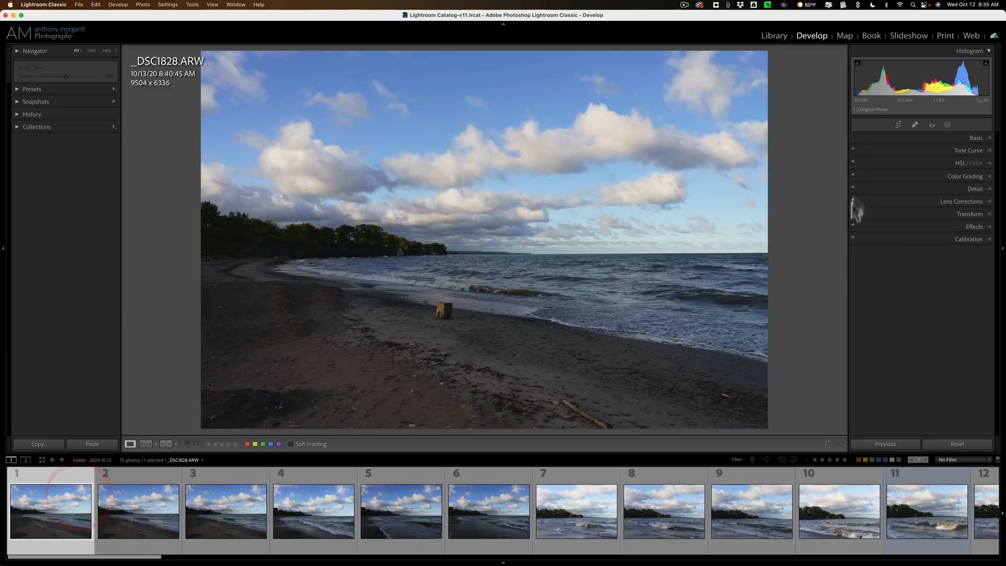
left_click(979, 139)
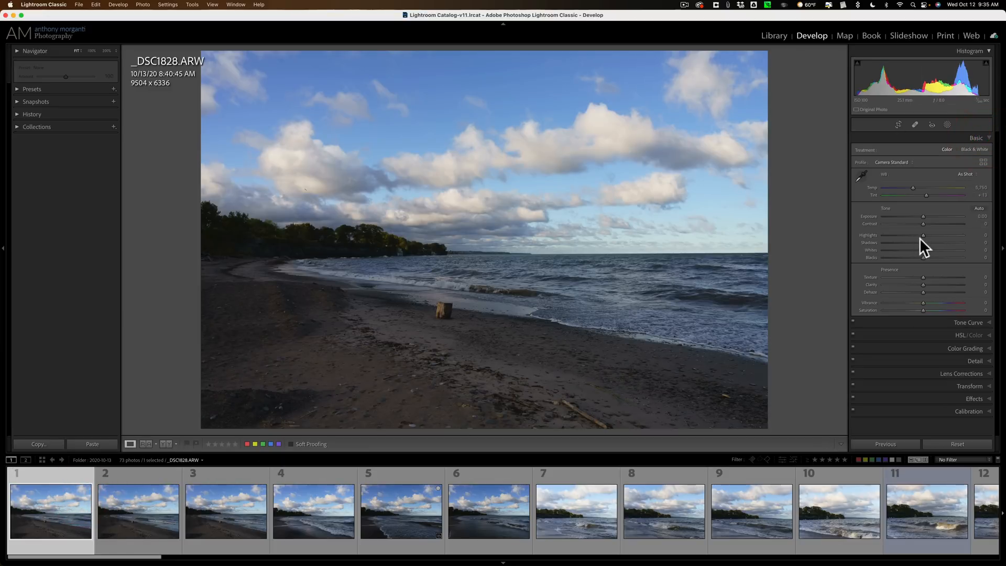
- Adjust the first photo to Highlights -25, Shadows +66, Whites +53, Blacks -39, Texture +28, Clarity +5 and Saturation +10
left_click_drag(923, 235, 928, 308)
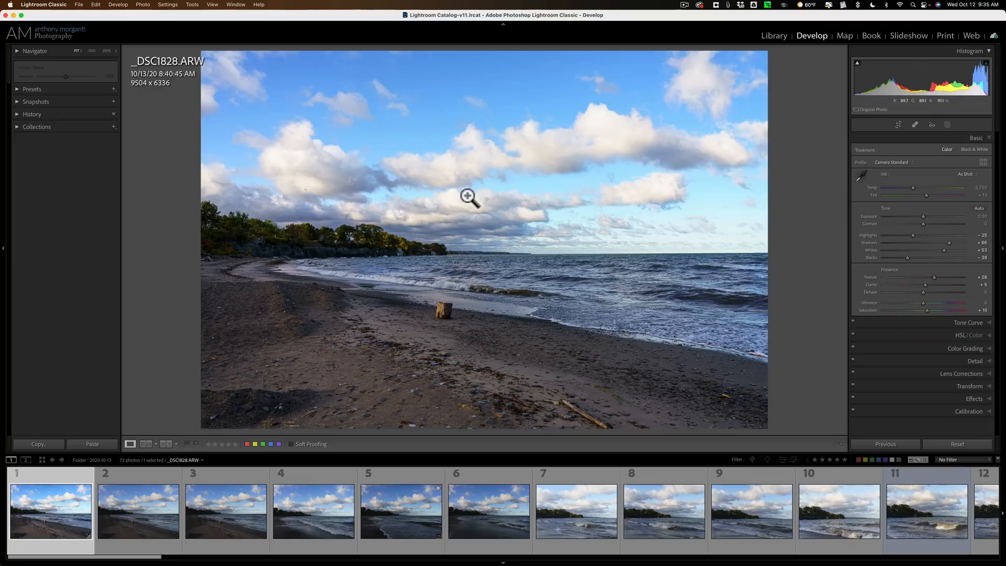
- Apply the previous photo's develop settings to the second photo and then to the third photo
left_click(137, 505)
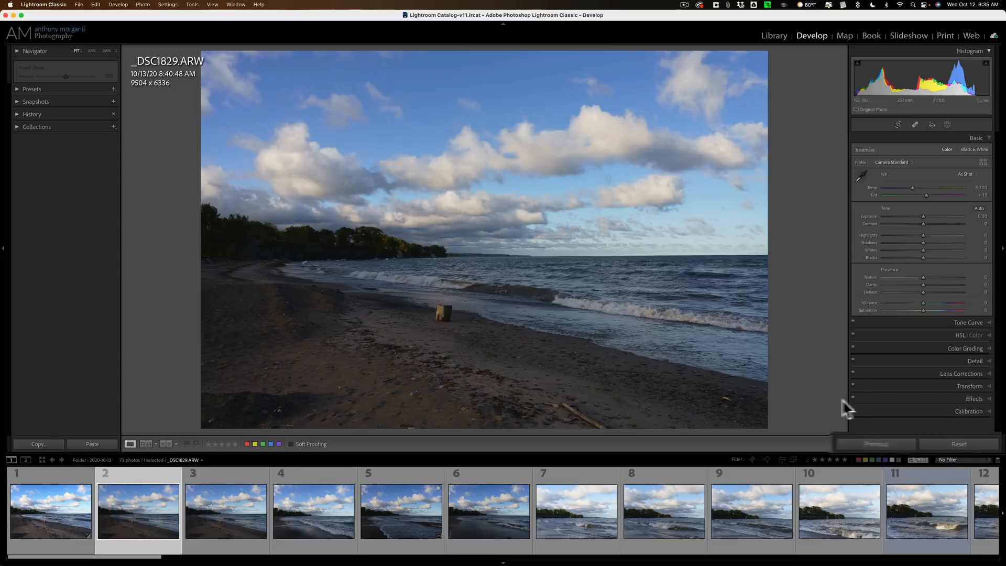
left_click(776, 449)
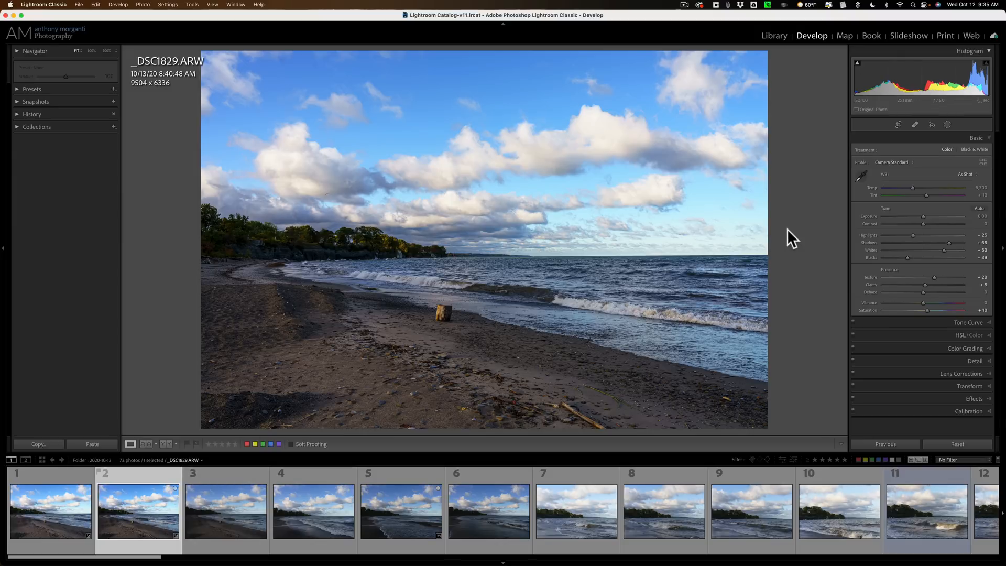
left_click(228, 505)
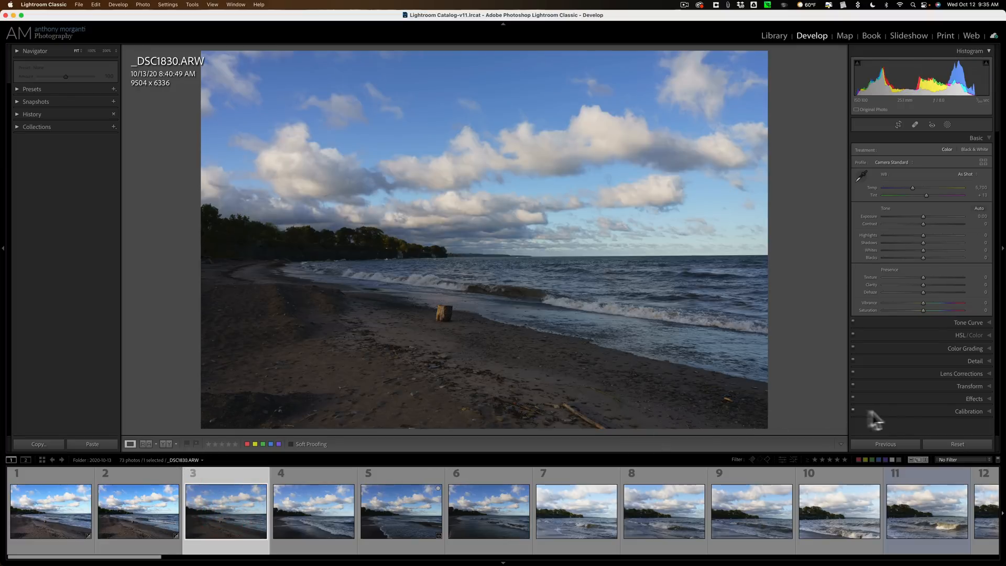
left_click(885, 442)
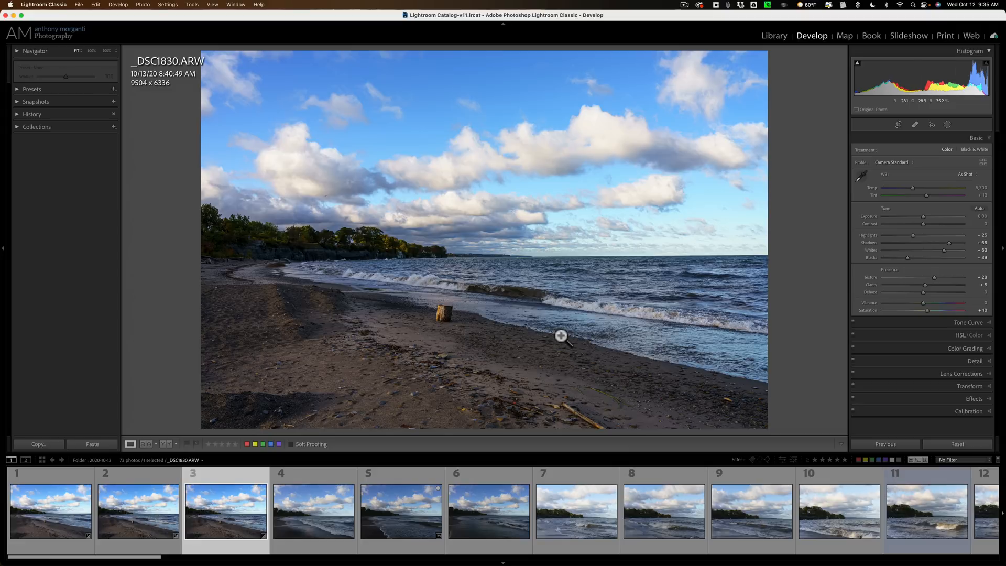
- Select photos four through six and switch the sync mode to Auto Sync
left_click(328, 495)
left_click(492, 508, "shift")
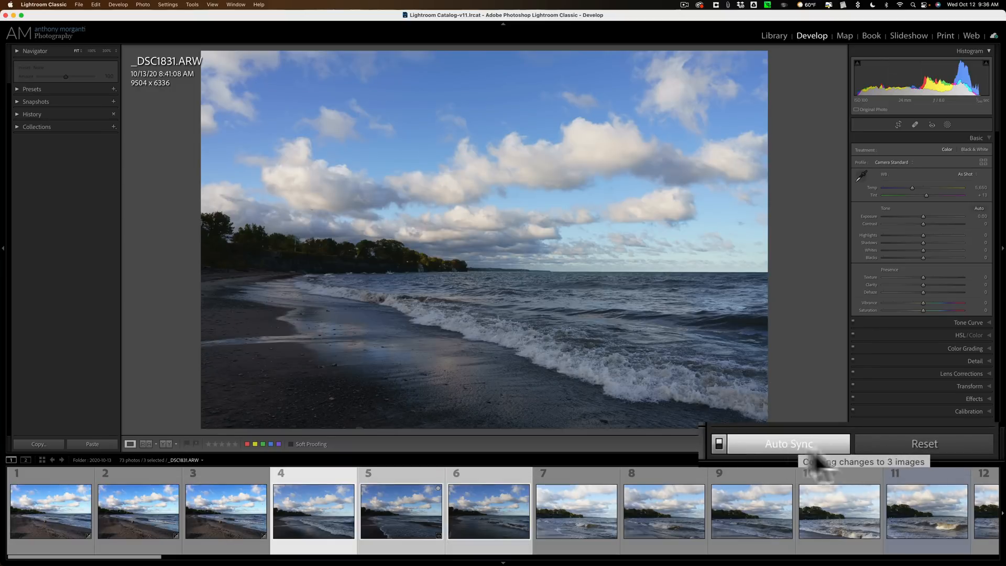
left_click(719, 443)
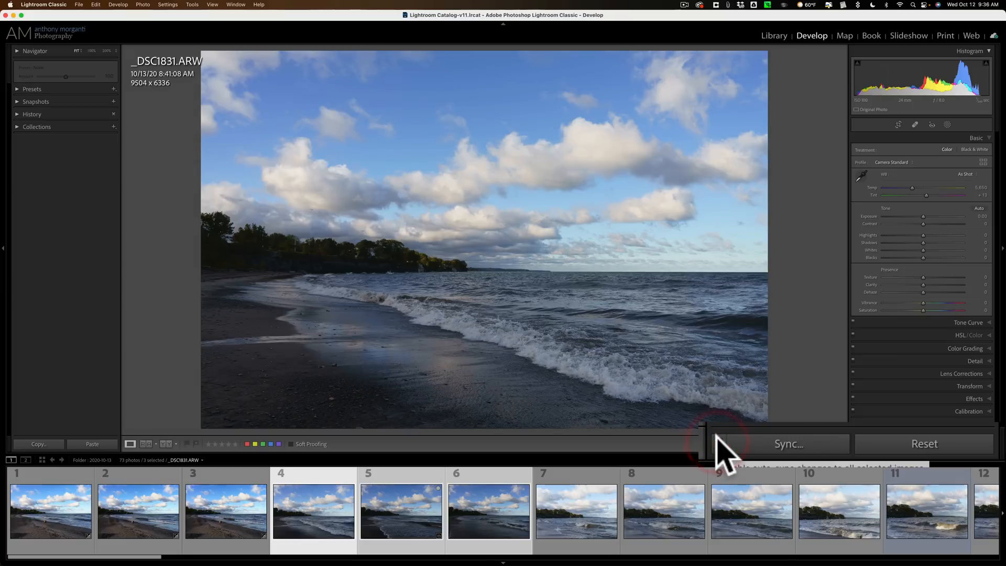
left_click(718, 443)
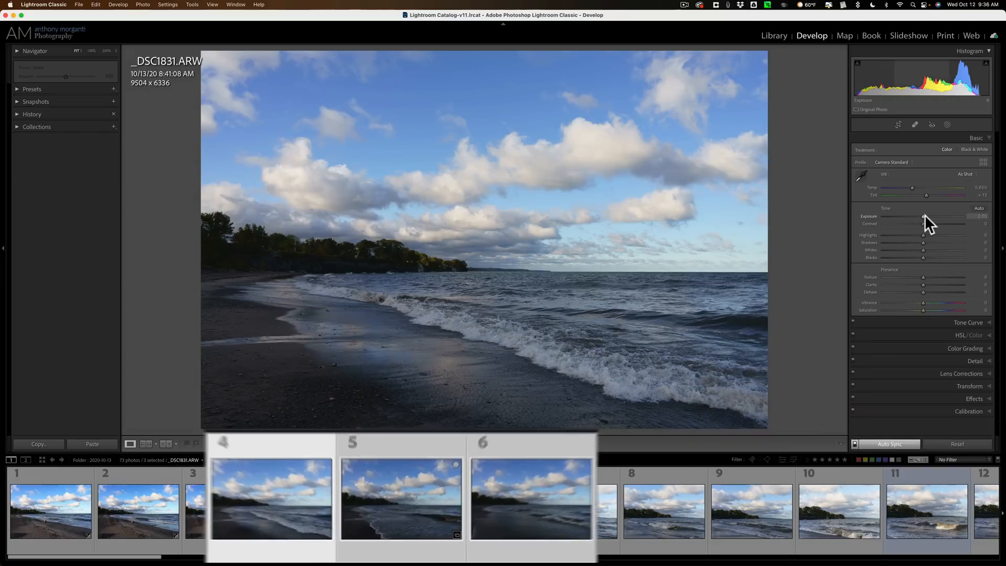
- Raise Exposure on the three synced photos to about +1.65, then reset Exposure to 0
left_click_drag(924, 216, 937, 216)
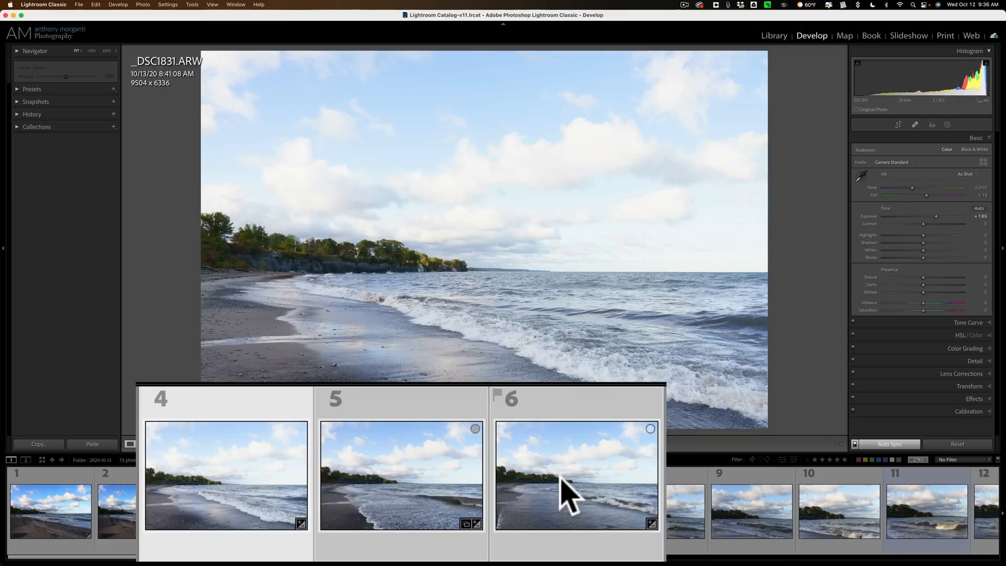
left_click_drag(935, 215, 900, 215)
double_click(901, 215)
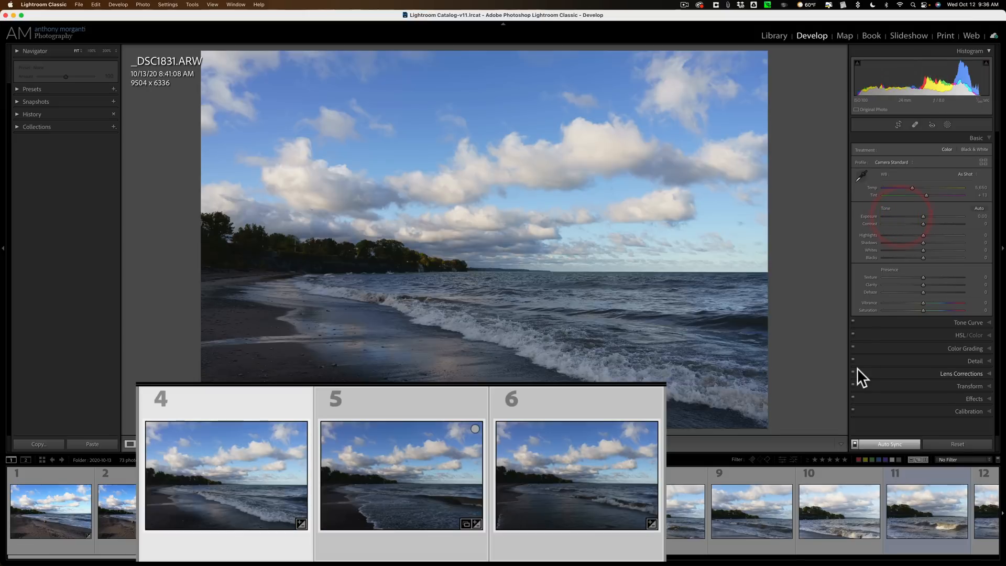
- Turn off Auto Sync, select only the fourth photo, and apply the previous photo's settings to it
left_click(854, 445)
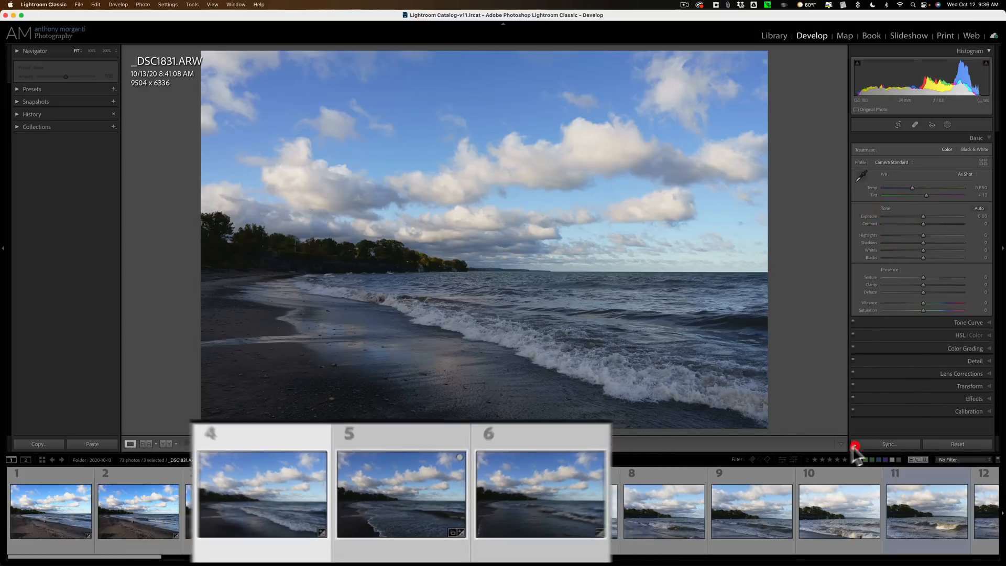
left_click(218, 530)
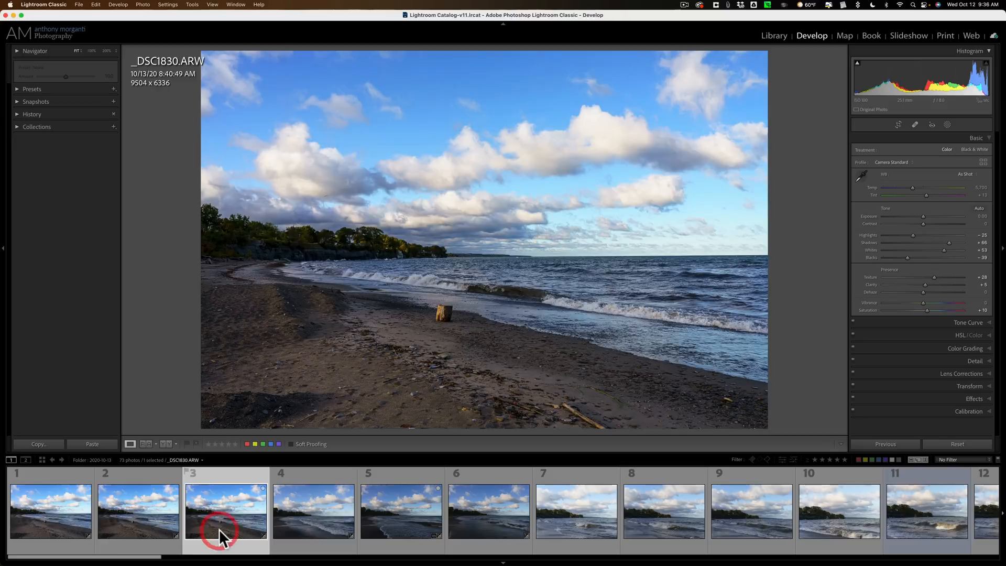
left_click(291, 514)
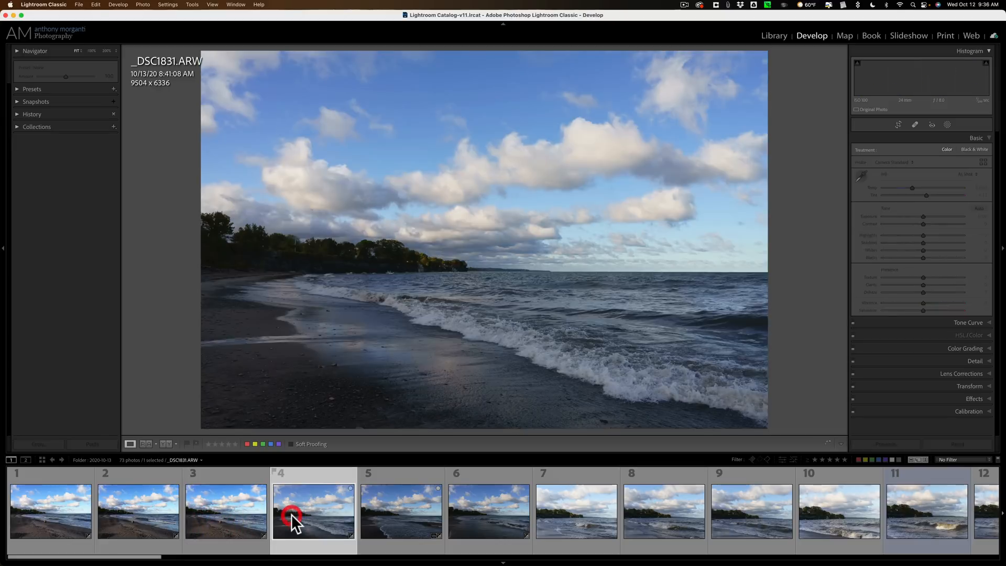
left_click(881, 441)
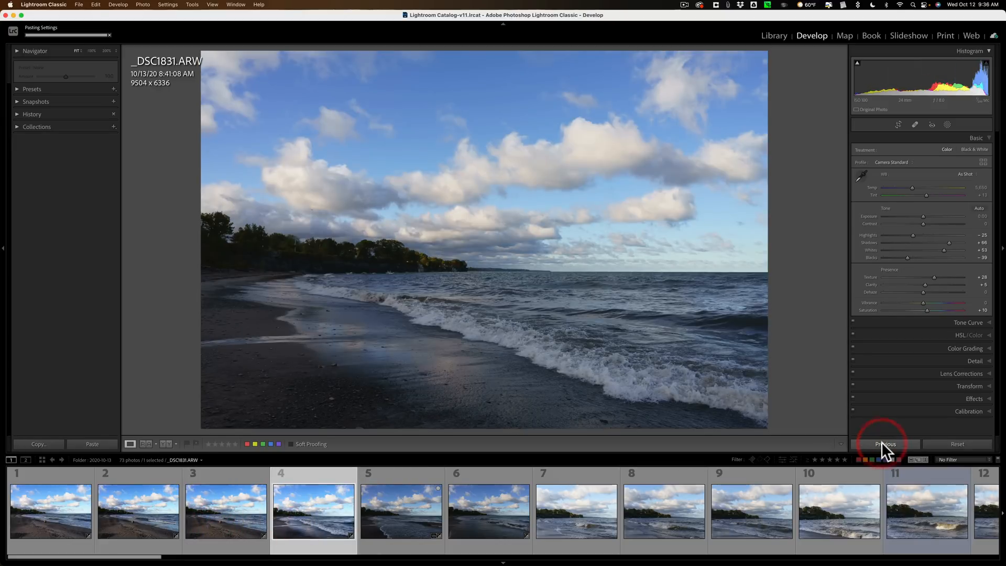